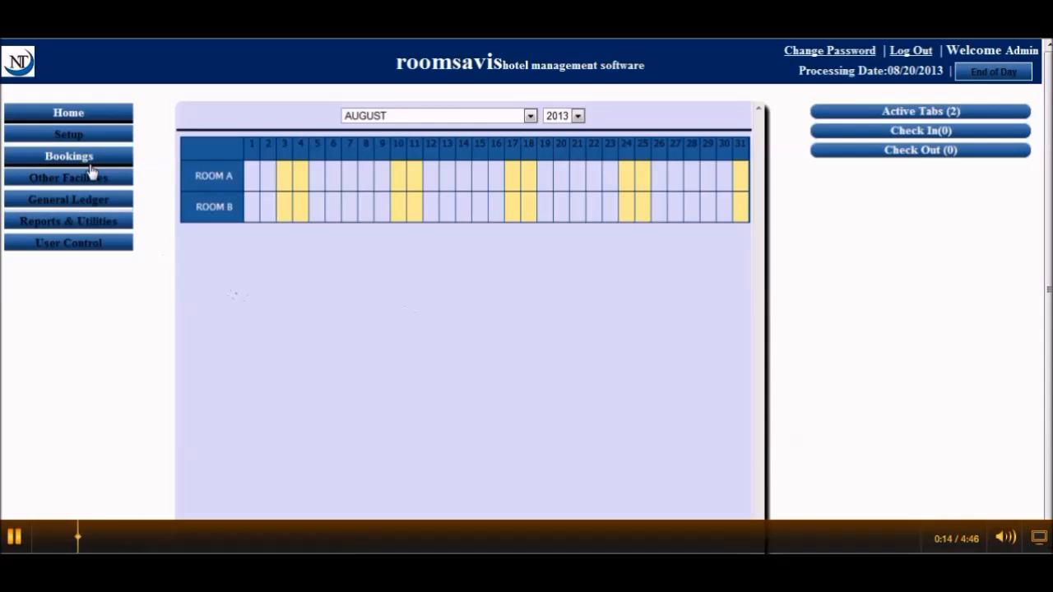
Enter room type Double with description '6 by 7 bed, very big room, ocean view'
left_click(68, 136)
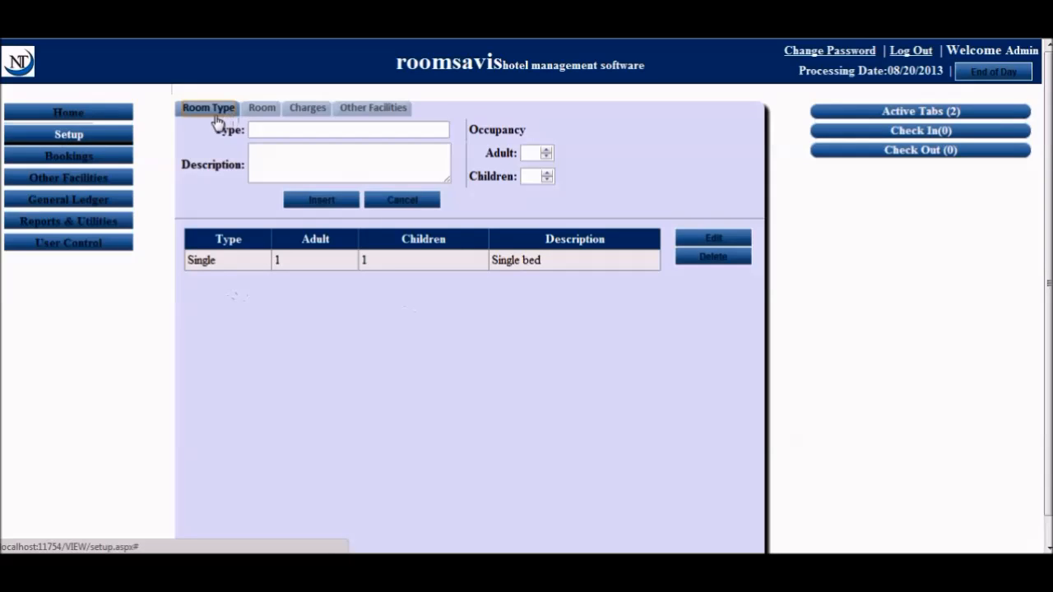
left_click(277, 123)
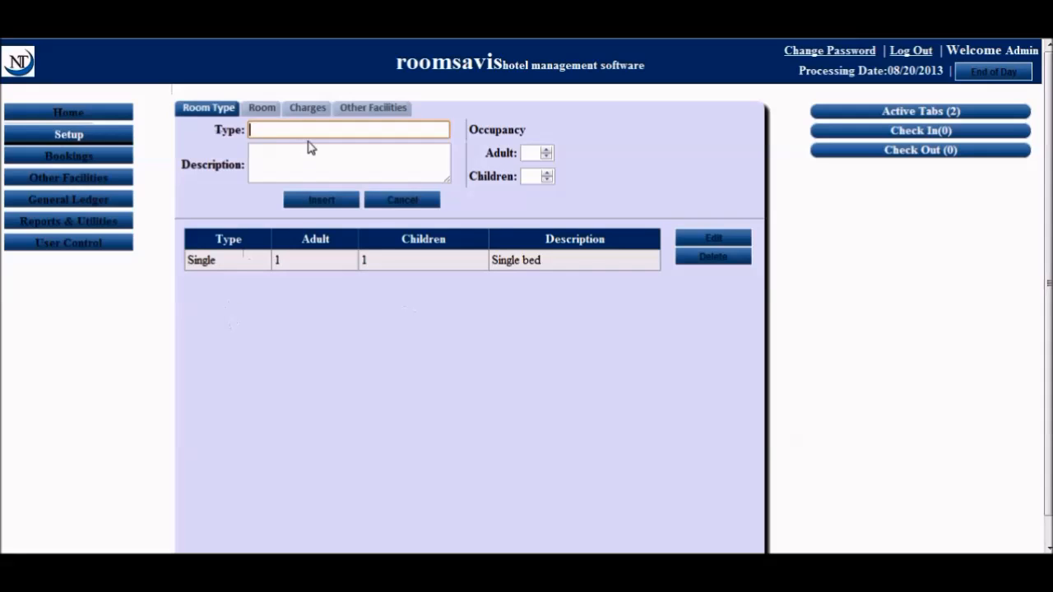
type("Double")
left_click(316, 157)
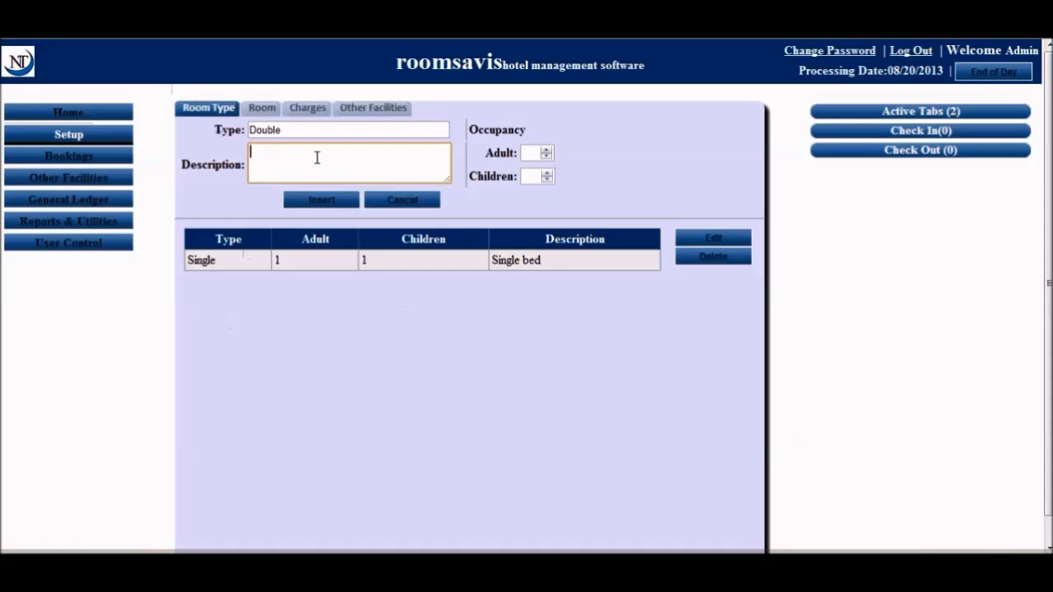
type("6")
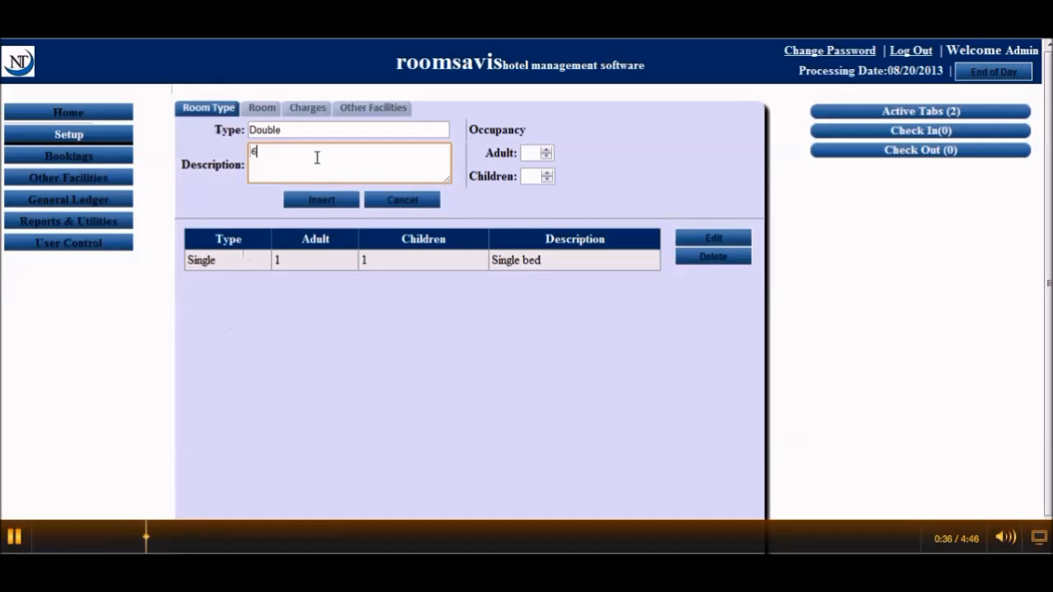
type(" b")
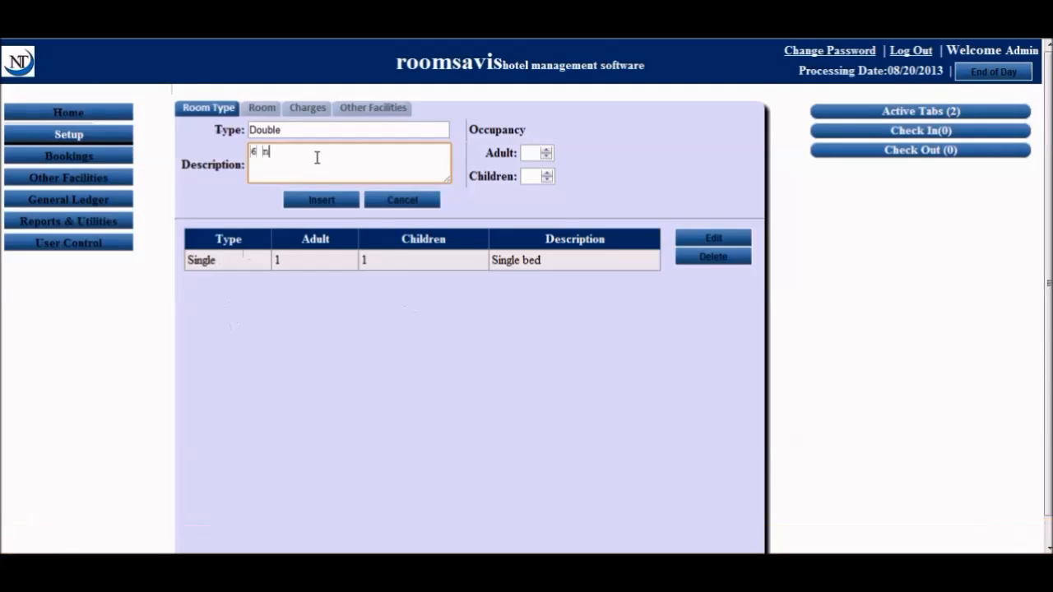
type("y 7 bed,")
type("very big room")
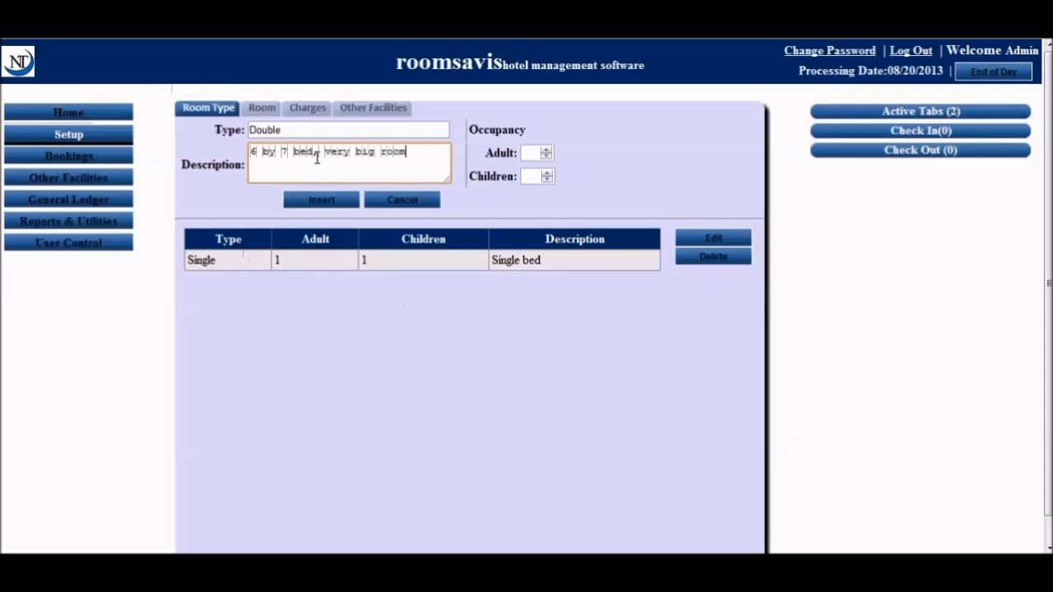
type(", ocean view")
Set capacity to 4 adults and 2 children and insert the Double room type
left_click(536, 153)
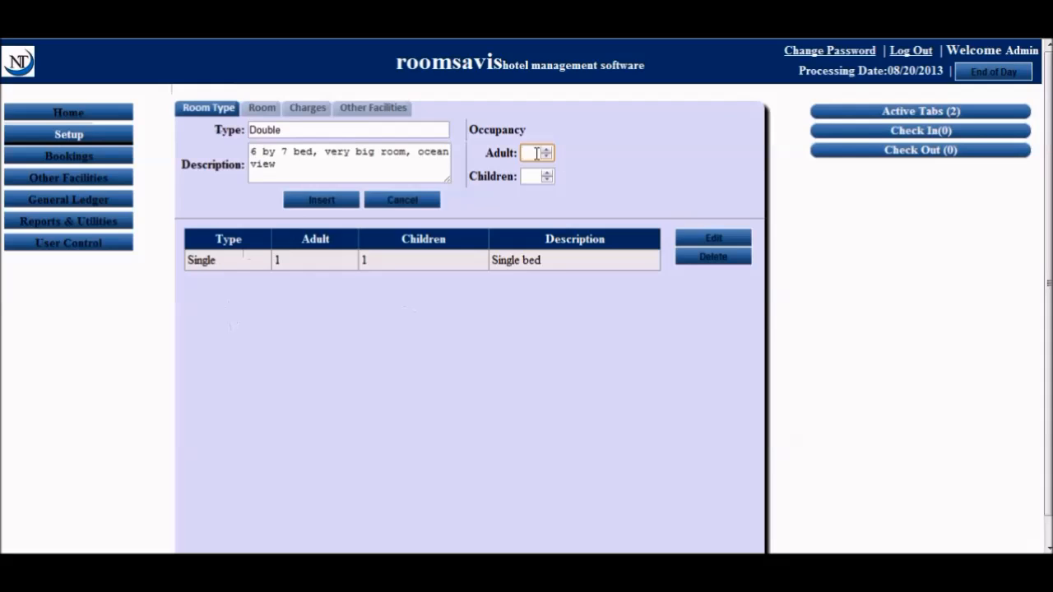
type("2")
key("BackSpace")
type("4")
left_click(539, 174)
type("2")
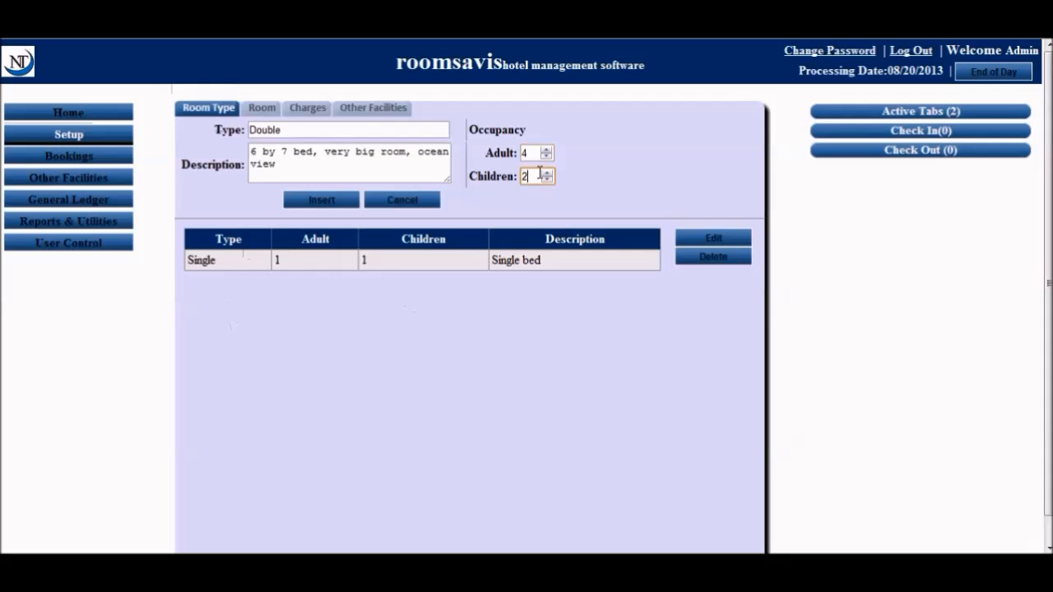
left_click(342, 205)
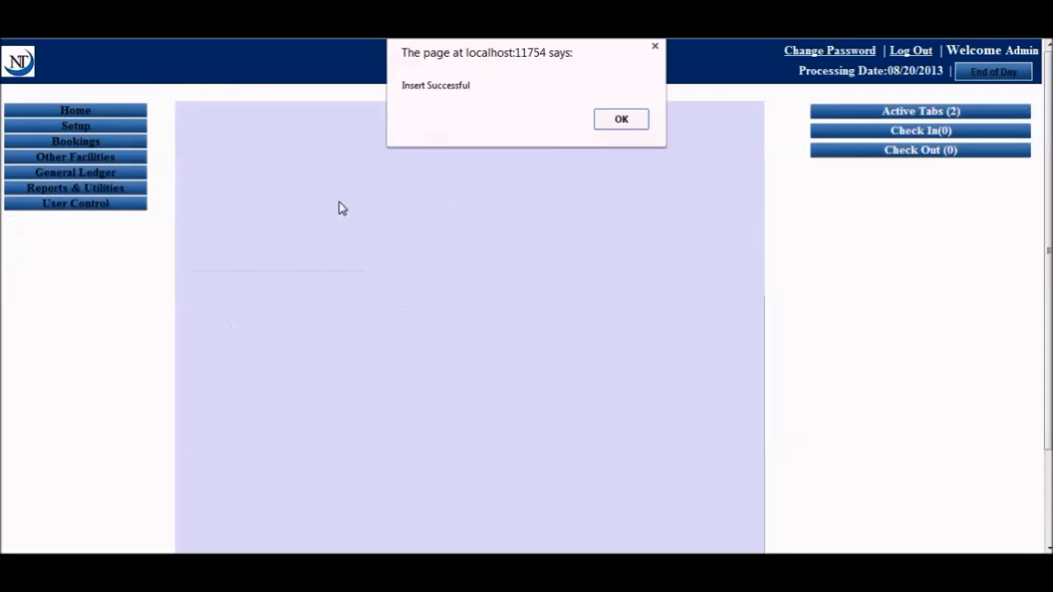
left_click(618, 125)
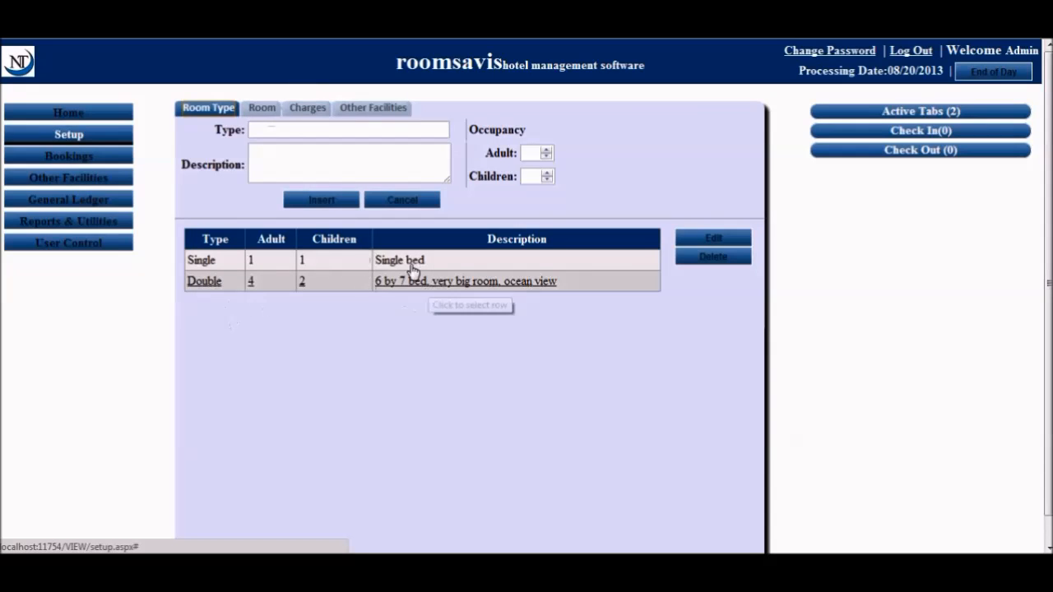
Choose Double as the room type on the Room form
left_click(260, 108)
left_click(436, 129)
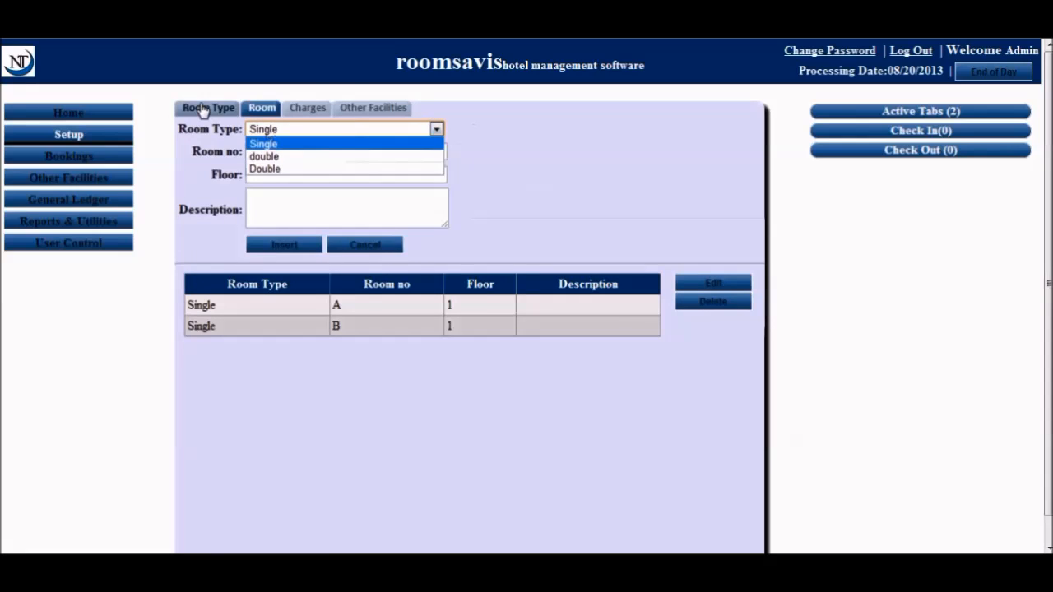
left_click(185, 108)
left_click(259, 111)
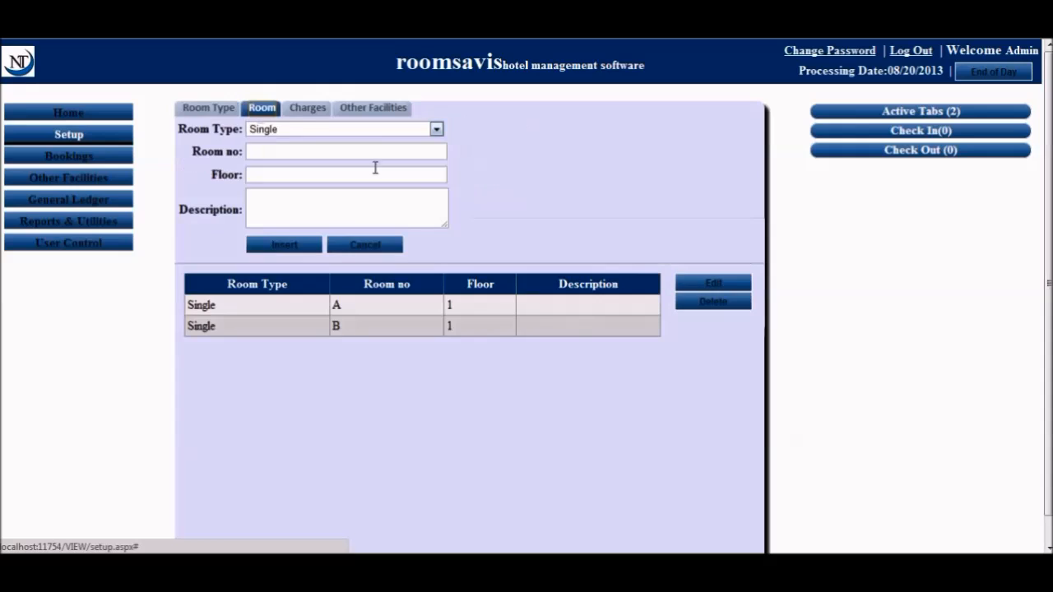
left_click(436, 129)
left_click(271, 168)
Insert room C on floor 1 and check it in the rooms list
left_click(324, 154)
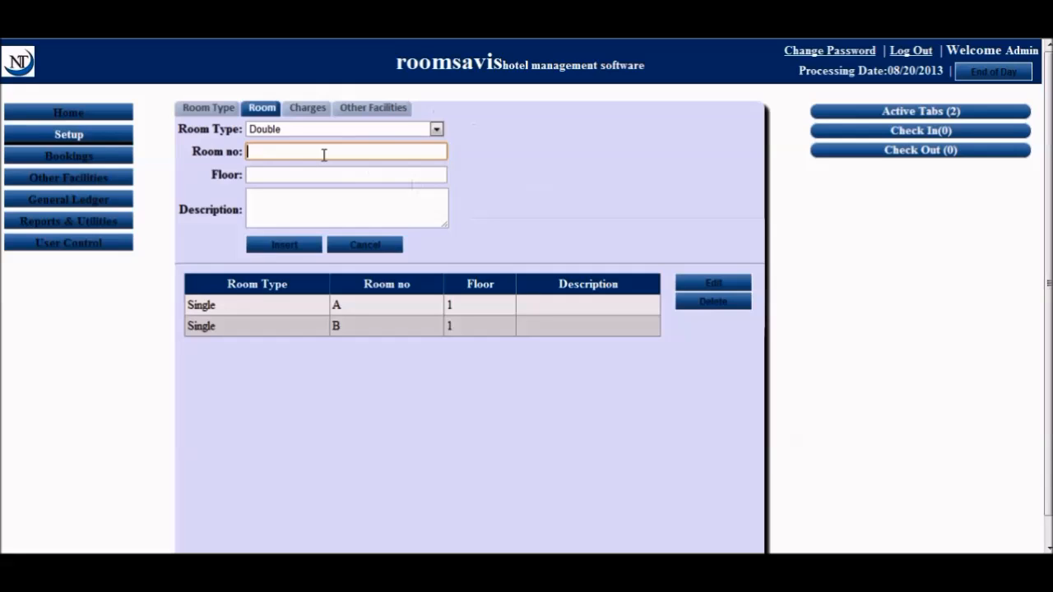
type("C")
left_click(312, 175)
type("1")
left_click(309, 203)
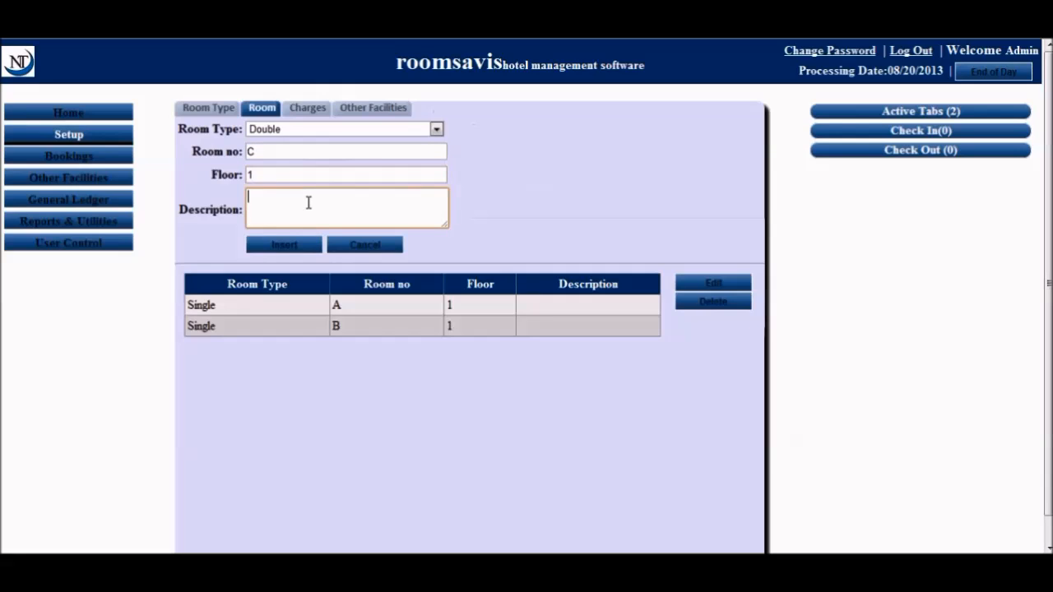
left_click(296, 244)
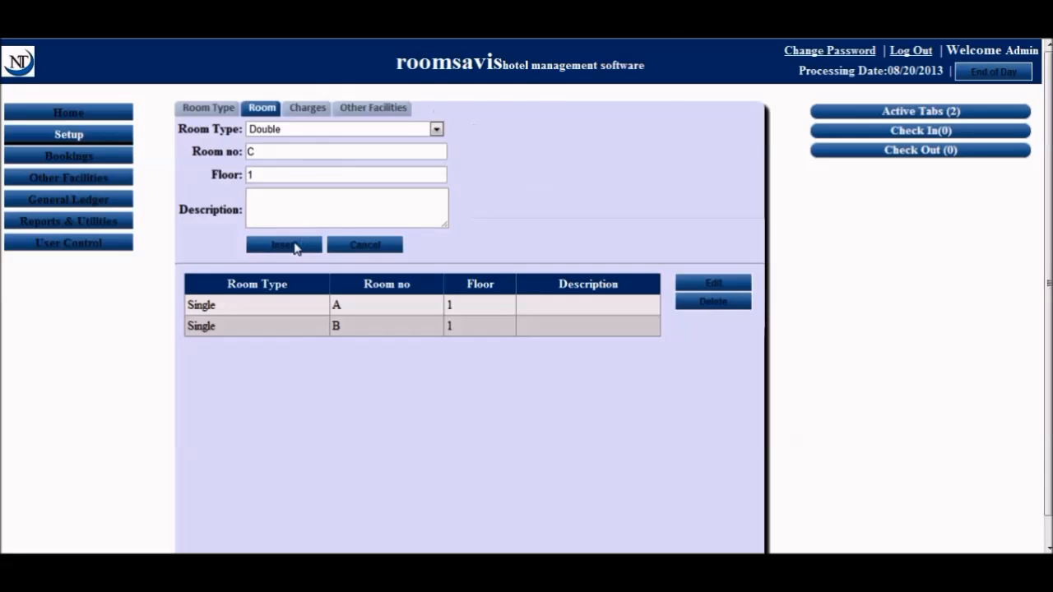
left_click(621, 119)
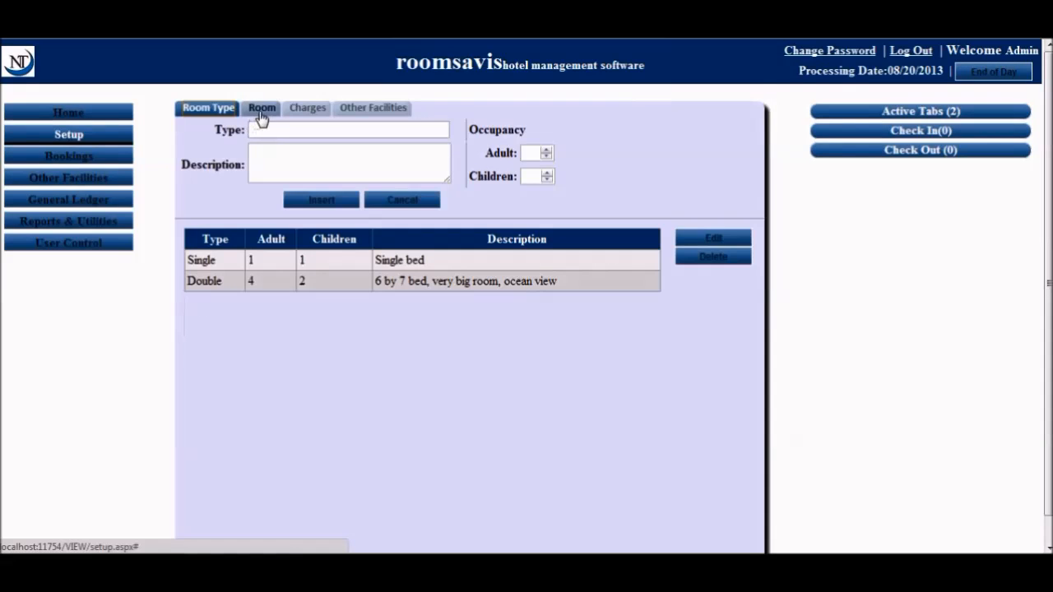
left_click(262, 113)
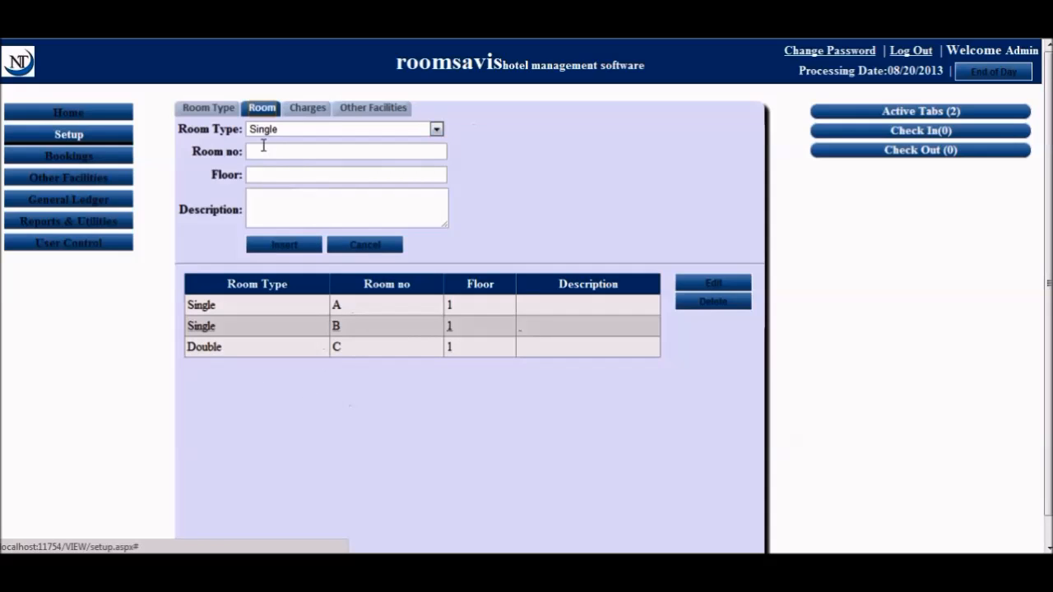
left_click(193, 113)
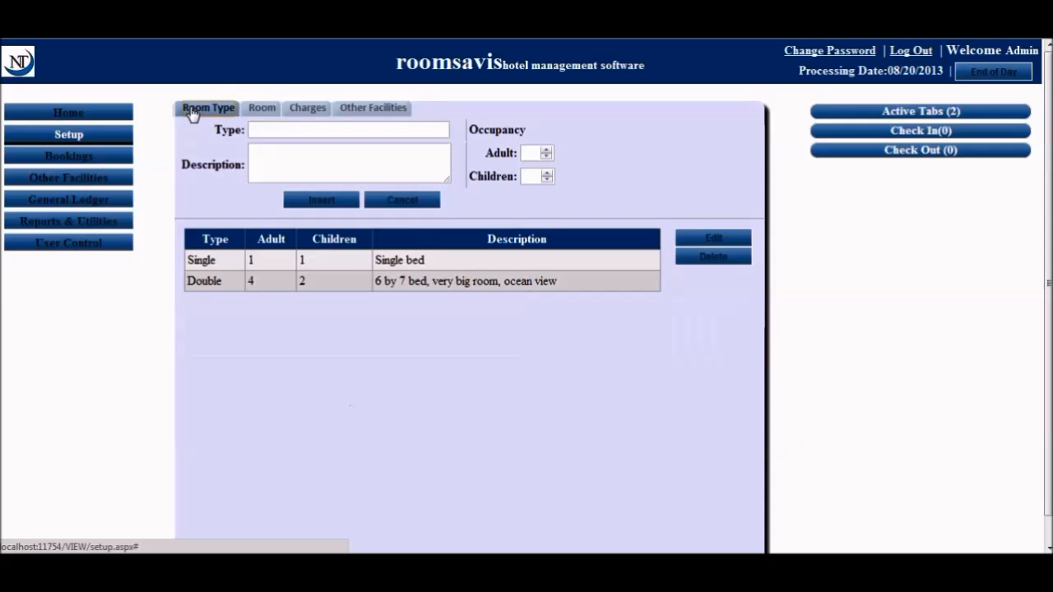
Show the Charges setup listing the Normal daily Single rate of 10000 Naira
left_click(309, 109)
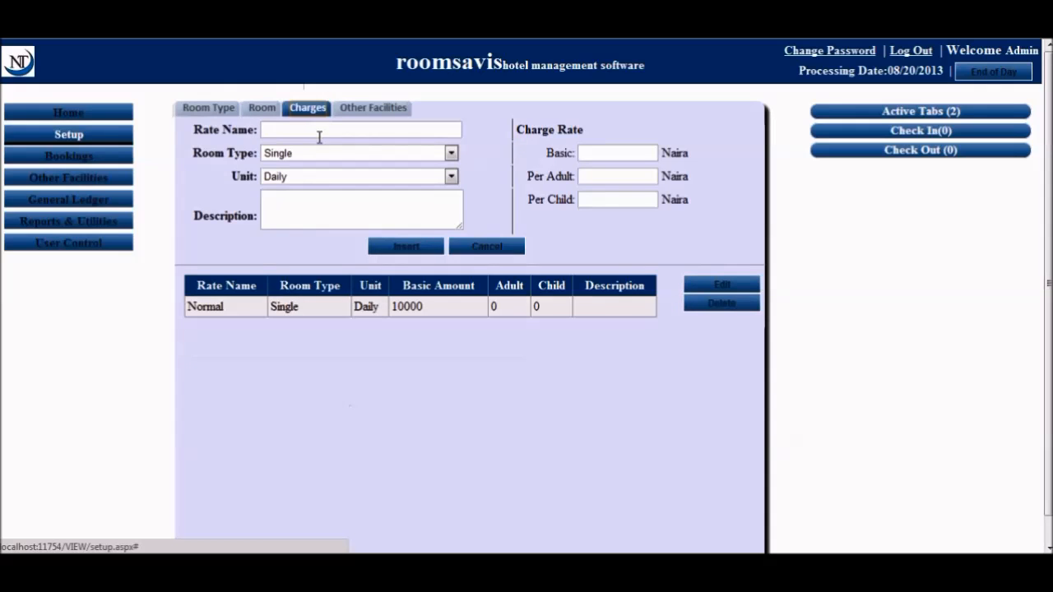
left_click(336, 128)
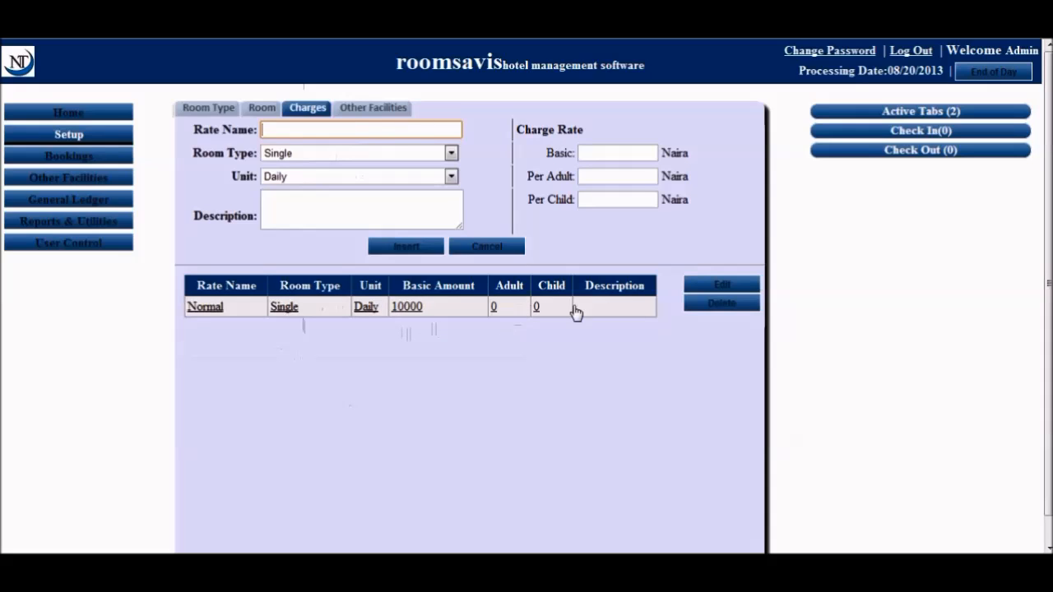
left_click(607, 174)
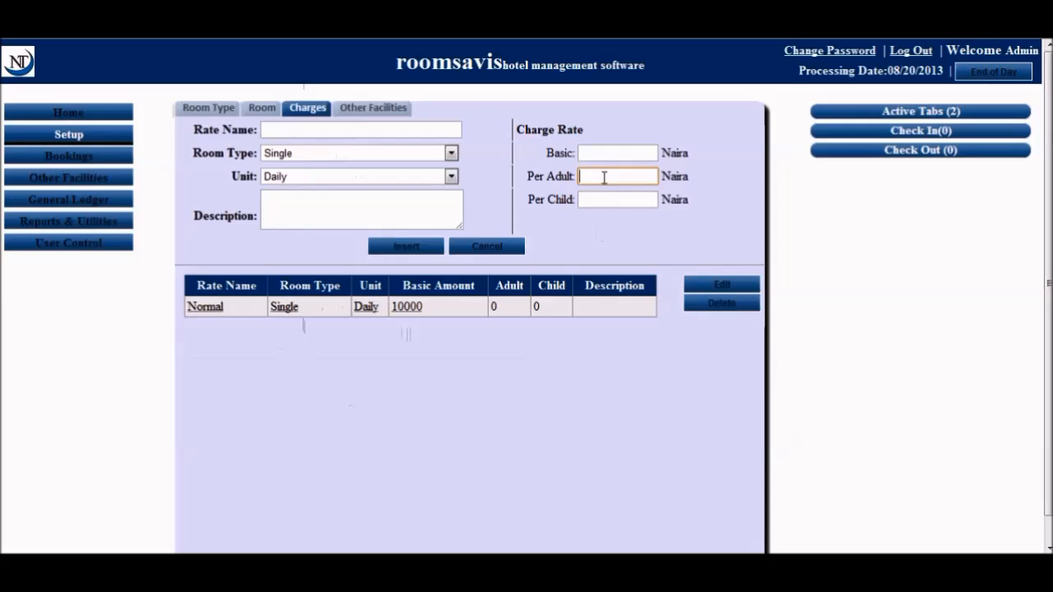
Name the new rate Normal, for Double rooms, charged Daily
left_click(605, 198)
left_click(600, 178)
left_click(600, 198)
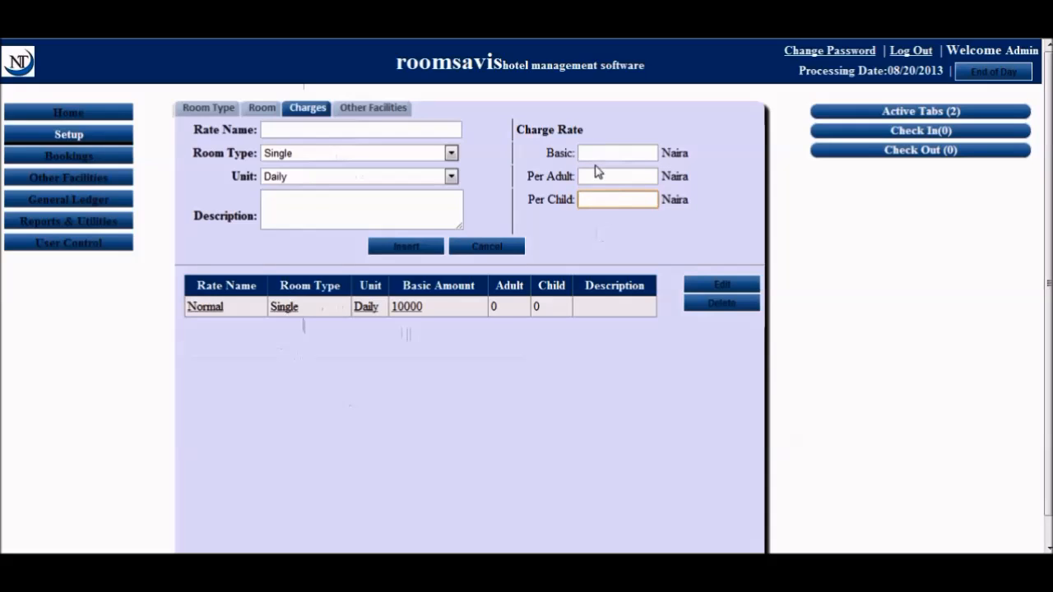
left_click(596, 153)
left_click(595, 175)
left_click(594, 199)
left_click(362, 127)
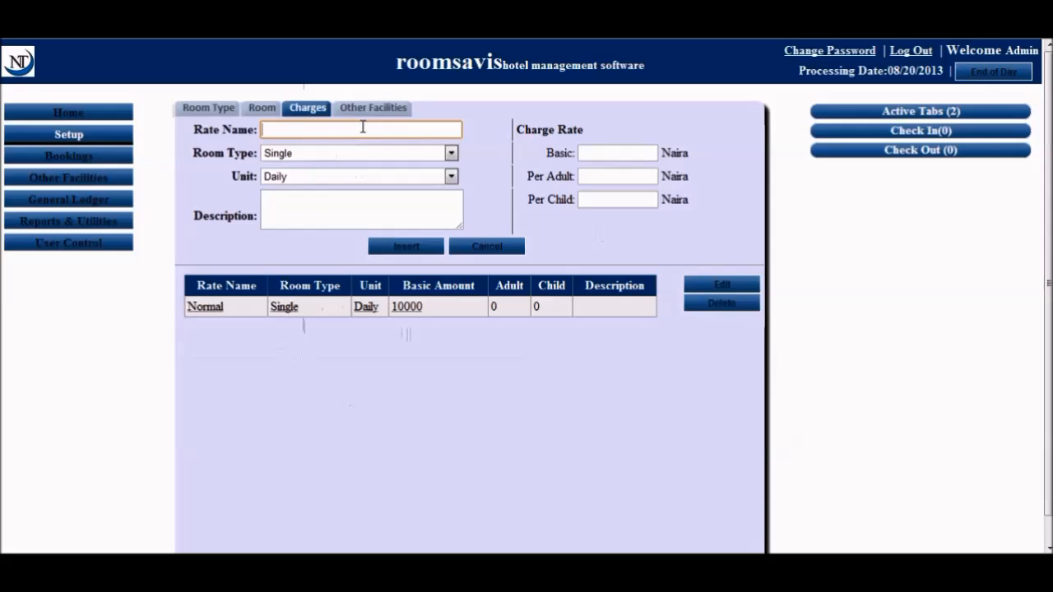
type("Normal")
left_click(451, 153)
left_click(329, 194)
left_click(304, 181)
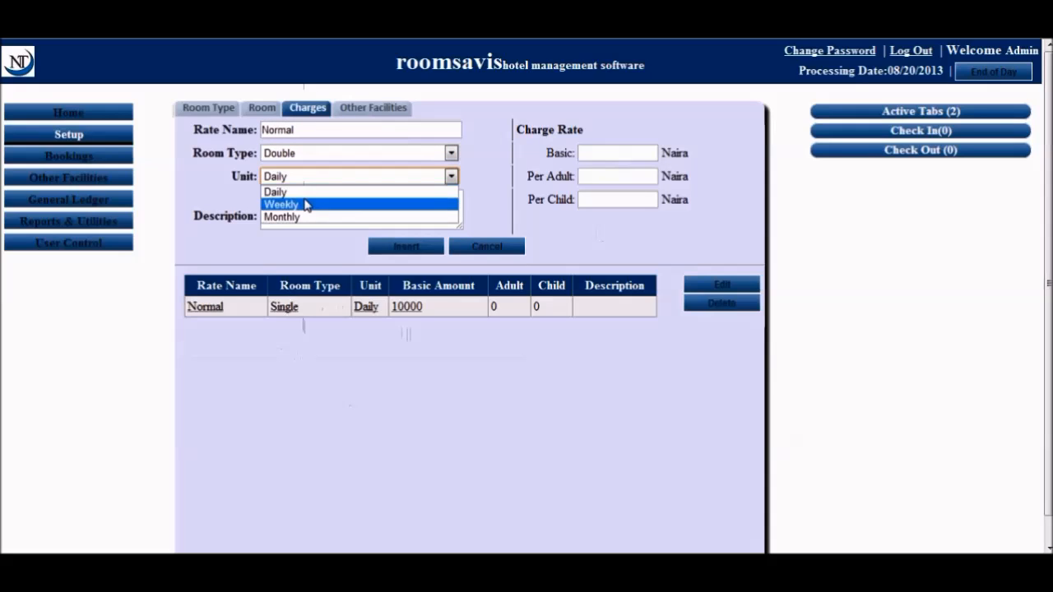
left_click(308, 192)
left_click(304, 205)
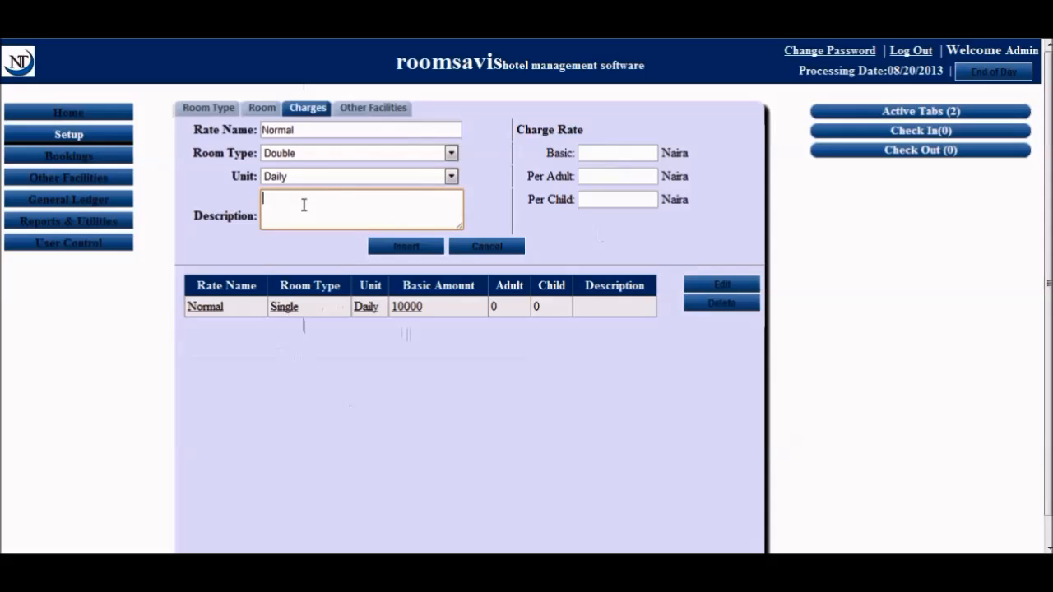
Enter a basic charge of 18000 and insert the Double rate
left_click(611, 155)
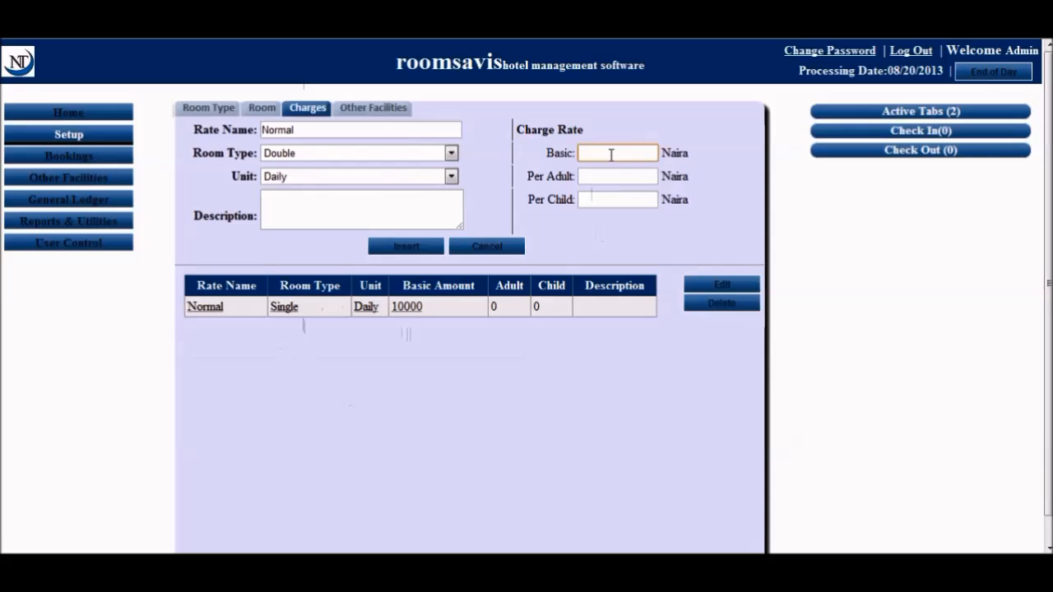
type("18000")
left_click(619, 177)
left_click(615, 199)
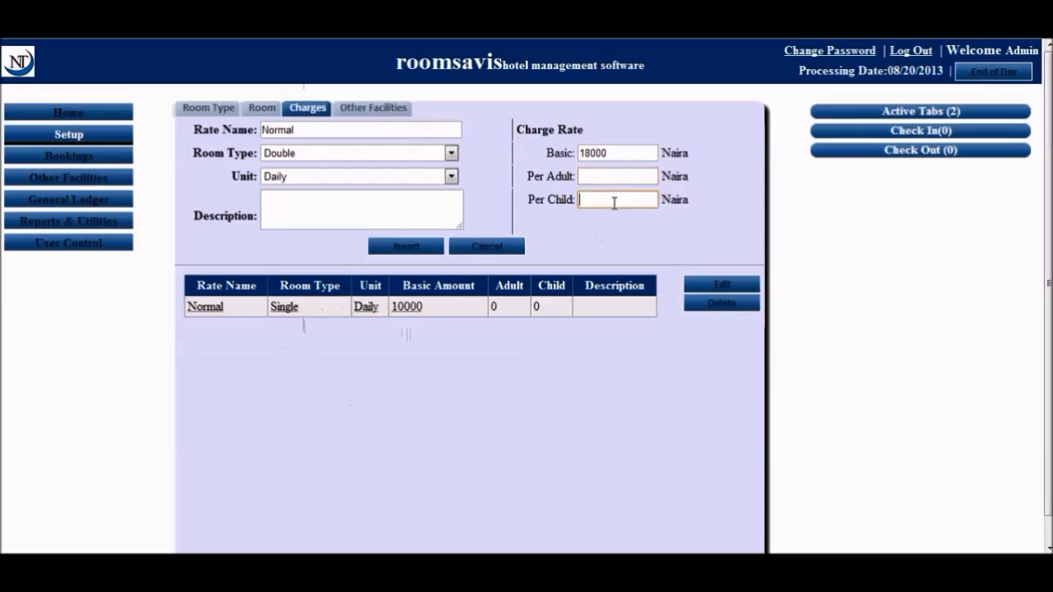
left_click(389, 249)
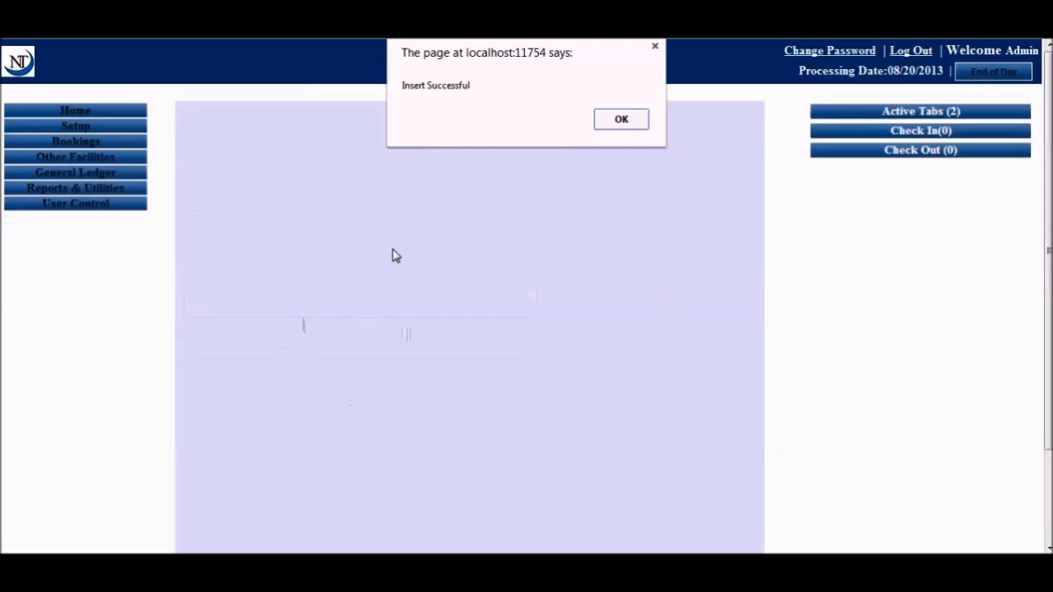
left_click(625, 120)
Bring up the Other Facilities setup list
left_click(309, 108)
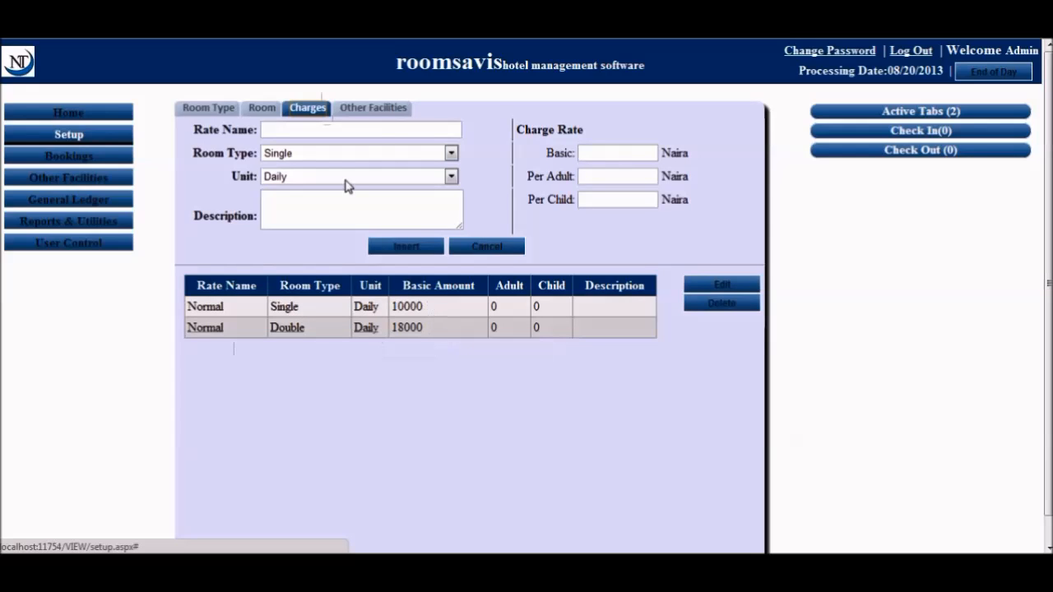
left_click(380, 112)
left_click(366, 130)
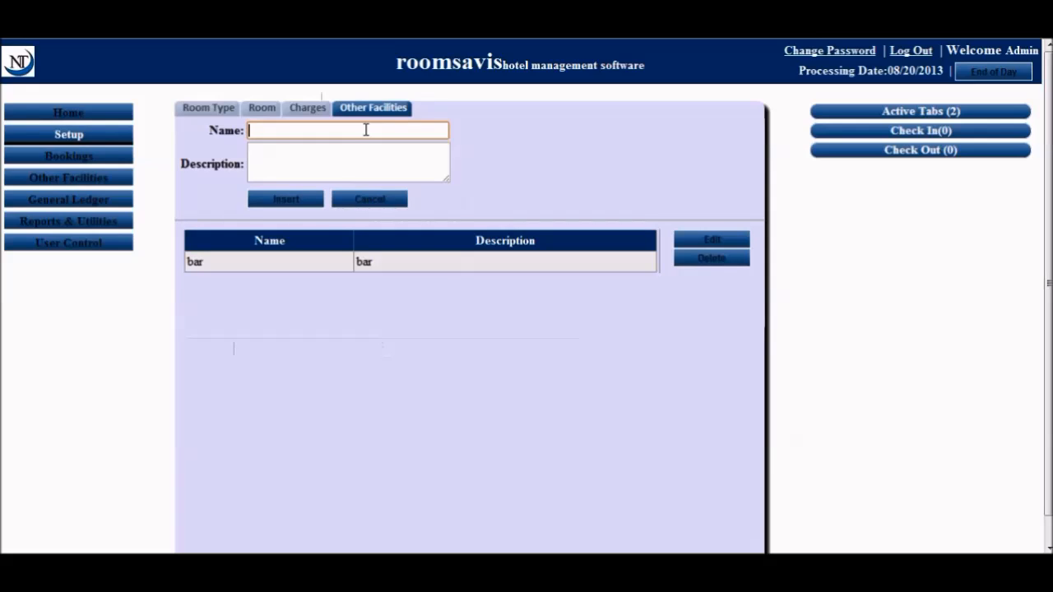
Insert a facility named 'restaurant' with description 'restaurant'
left_click(310, 132)
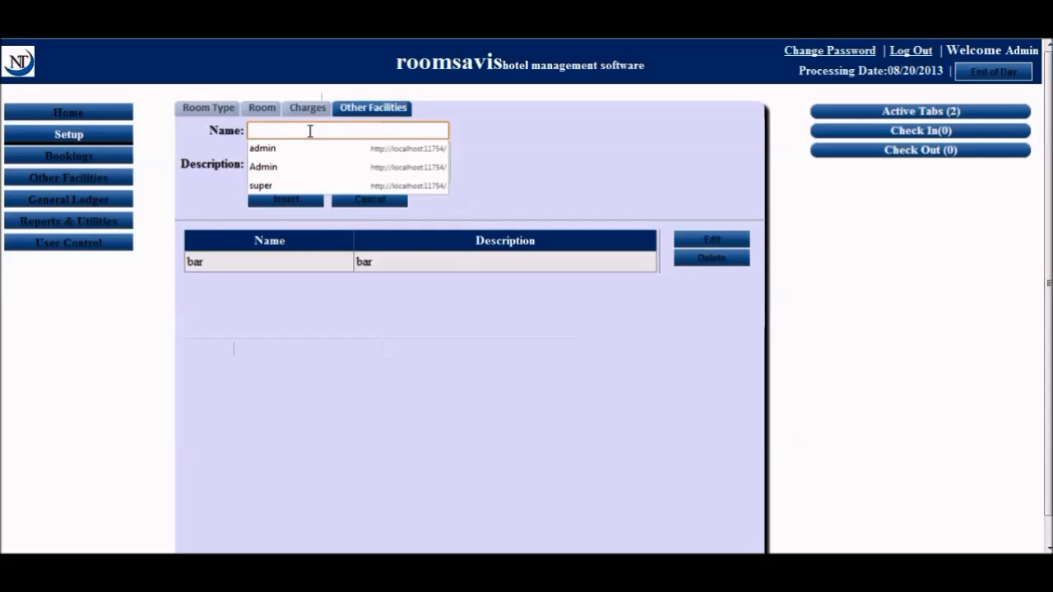
left_click_drag(502, 110, 384, 141)
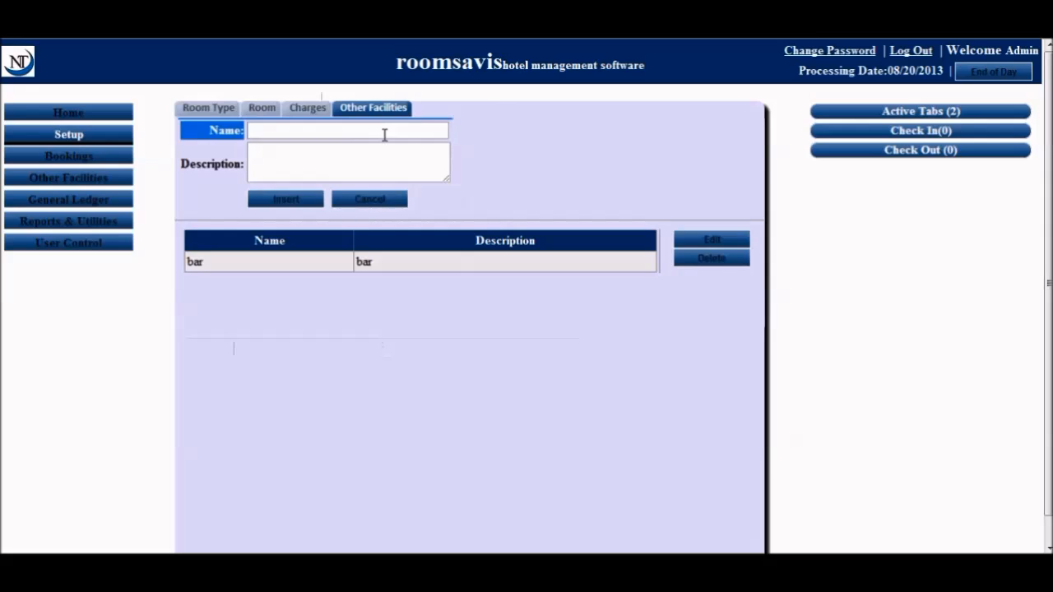
left_click(385, 132)
type("resta")
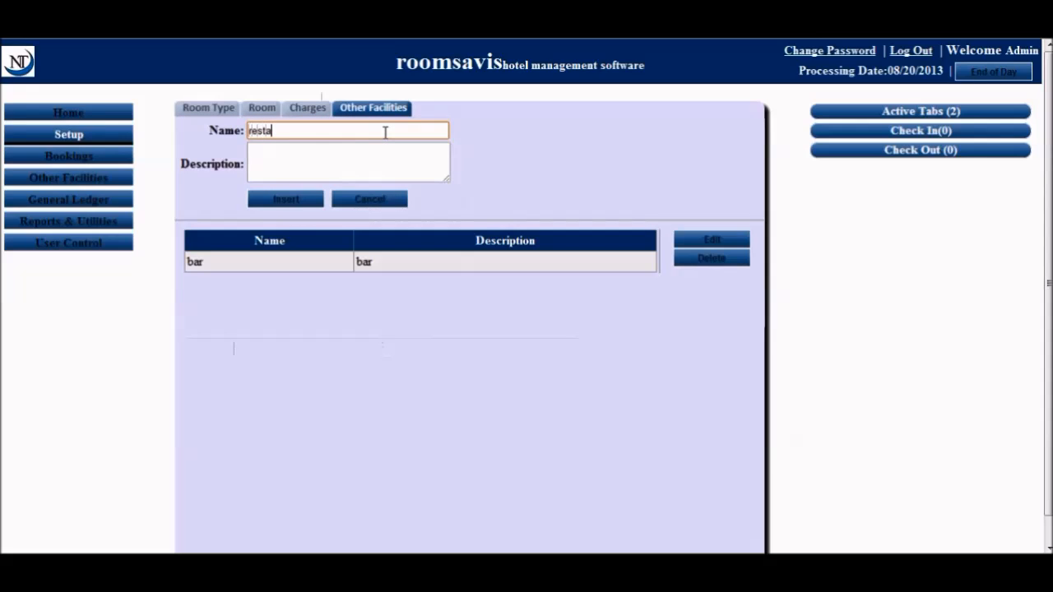
type("urant")
left_click(378, 152)
type("restauranty")
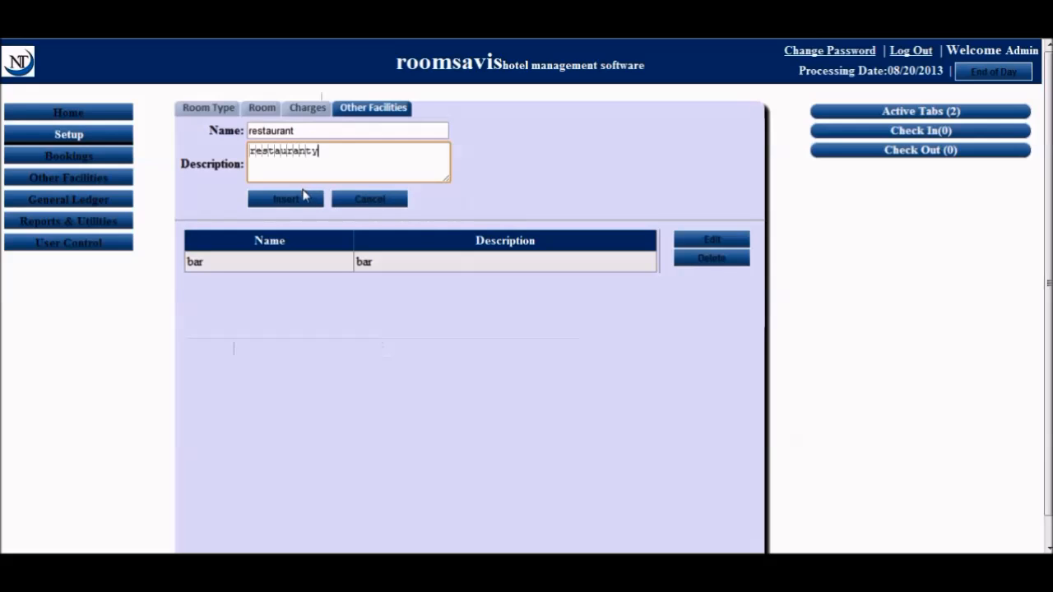
key("BackSpace")
left_click(287, 201)
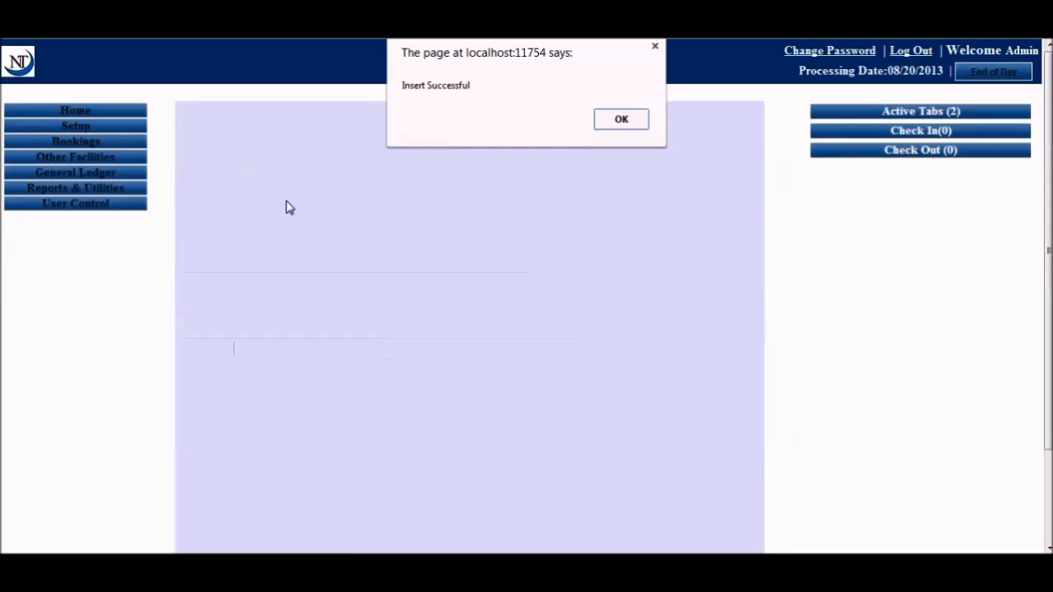
left_click(624, 125)
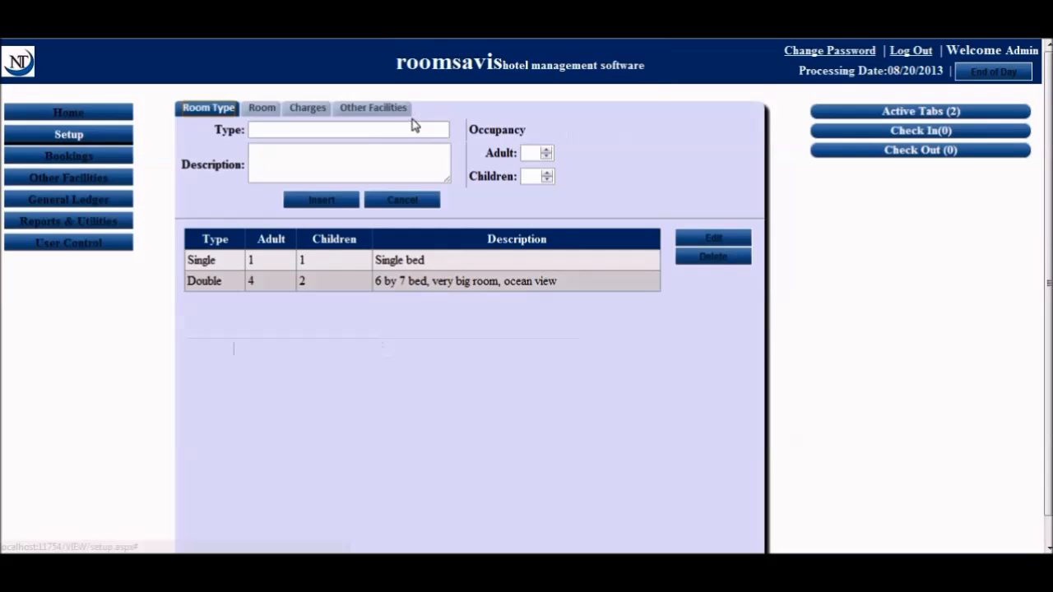
left_click(387, 111)
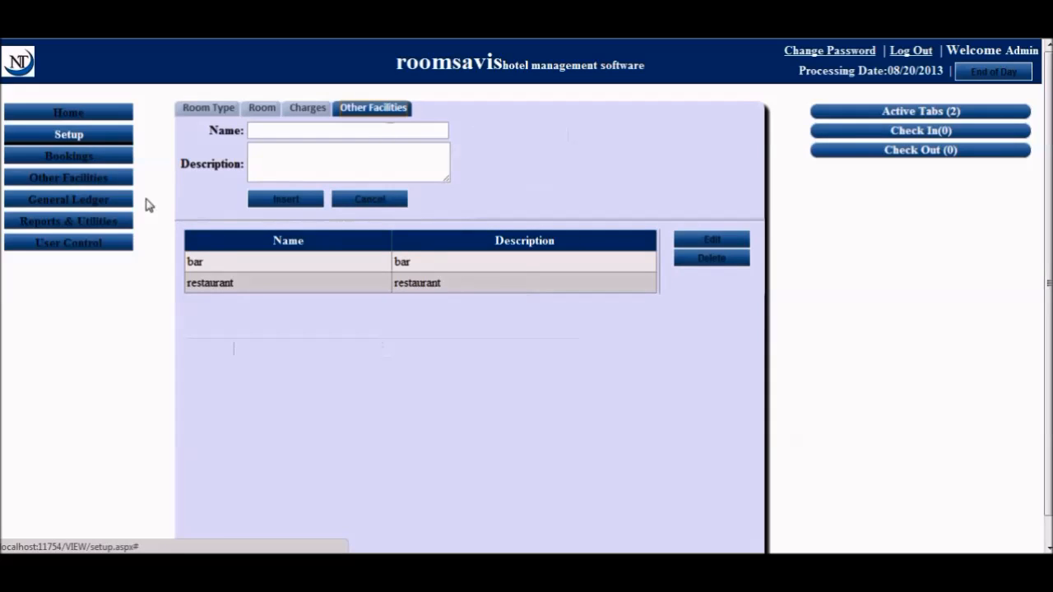
On Checkin & Reserve, set the stay dates ending 08/24/2013
left_click(98, 164)
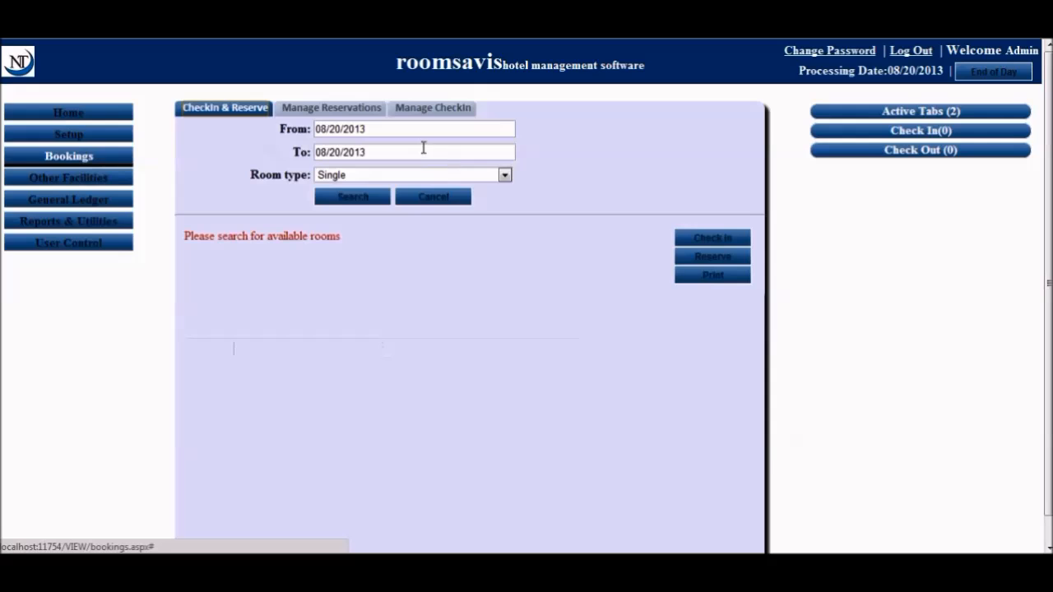
left_click(420, 134)
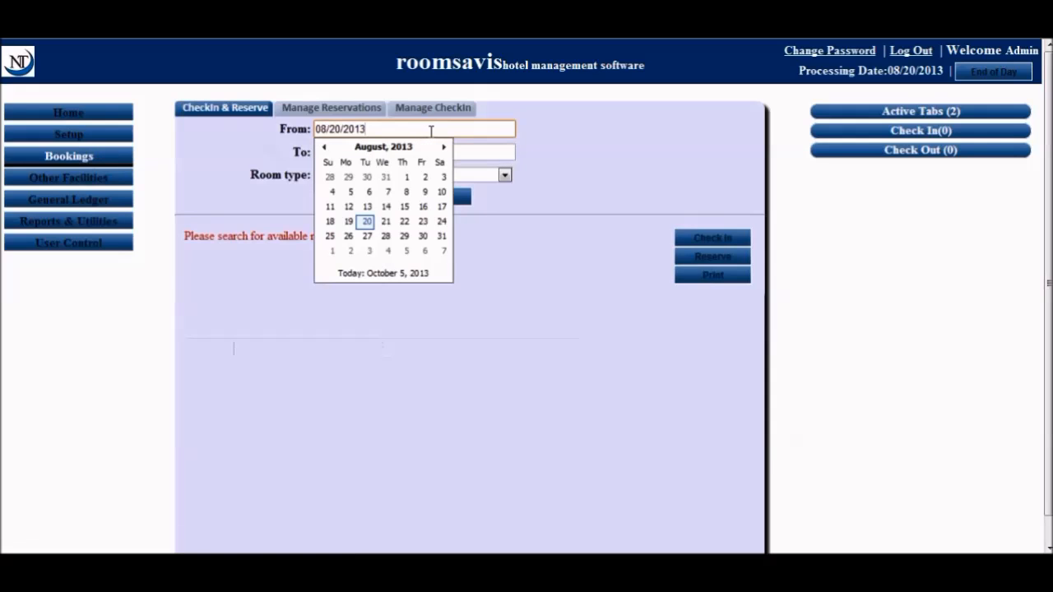
left_click(482, 156)
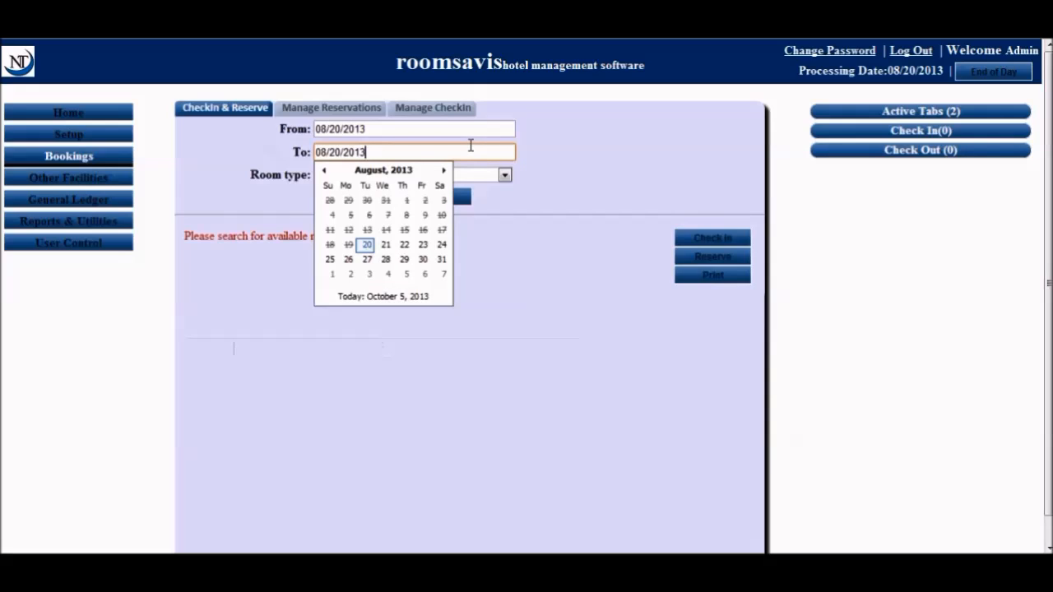
left_click(439, 128)
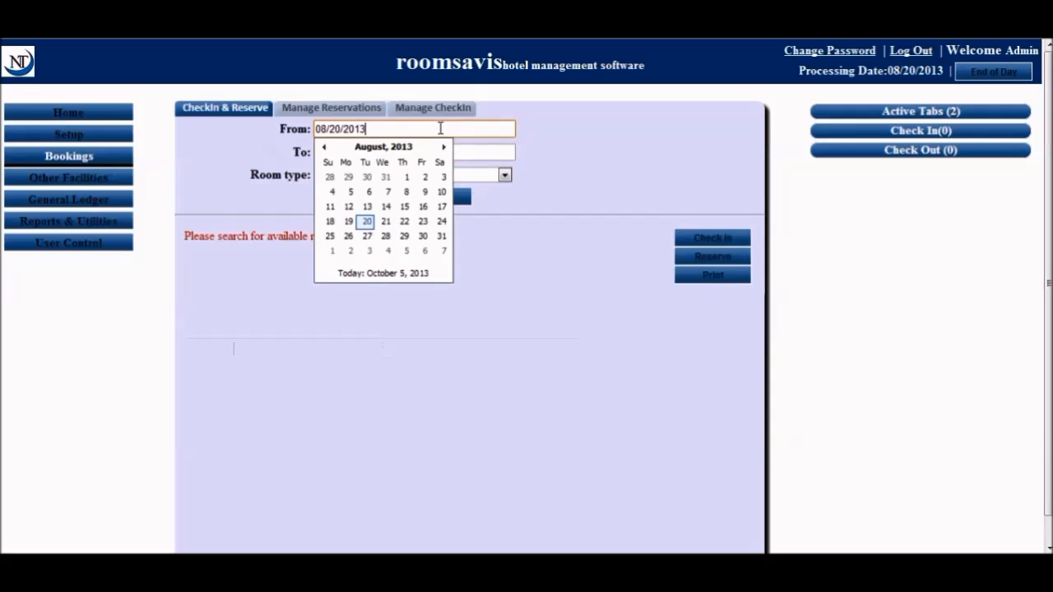
left_click(390, 226)
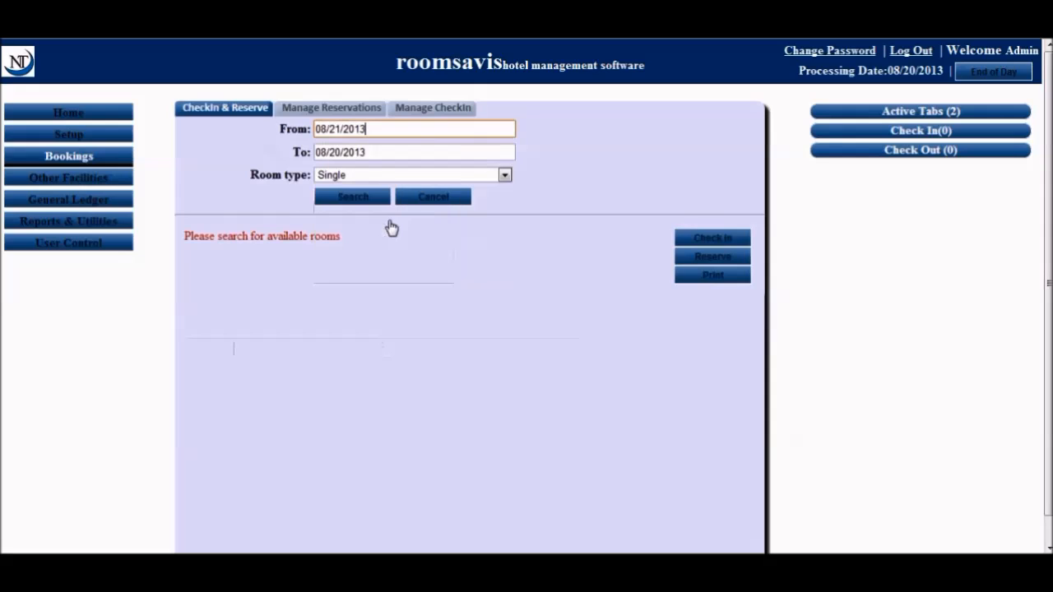
left_click(386, 151)
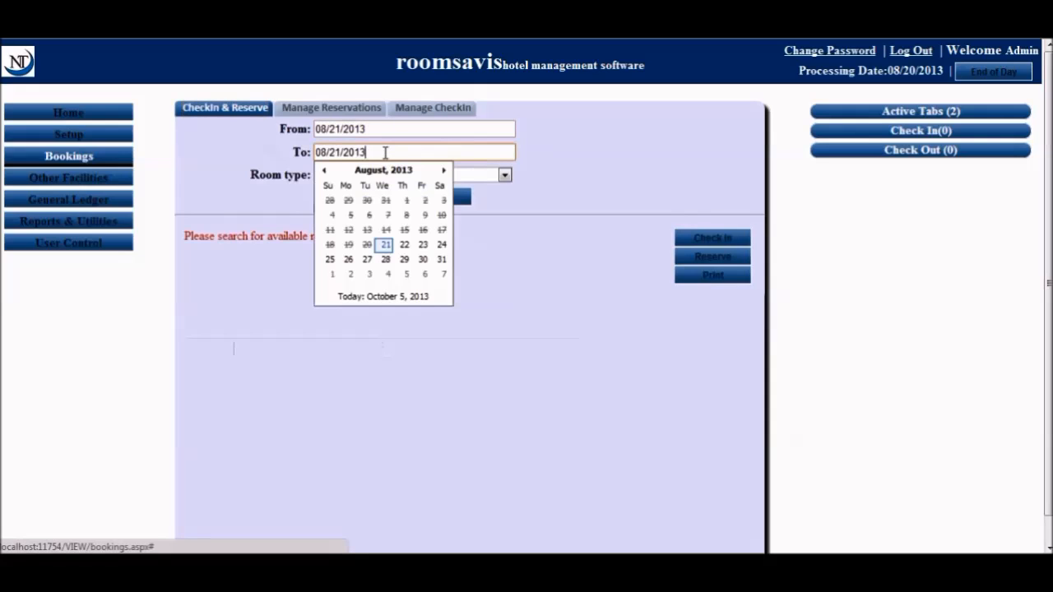
left_click(442, 249)
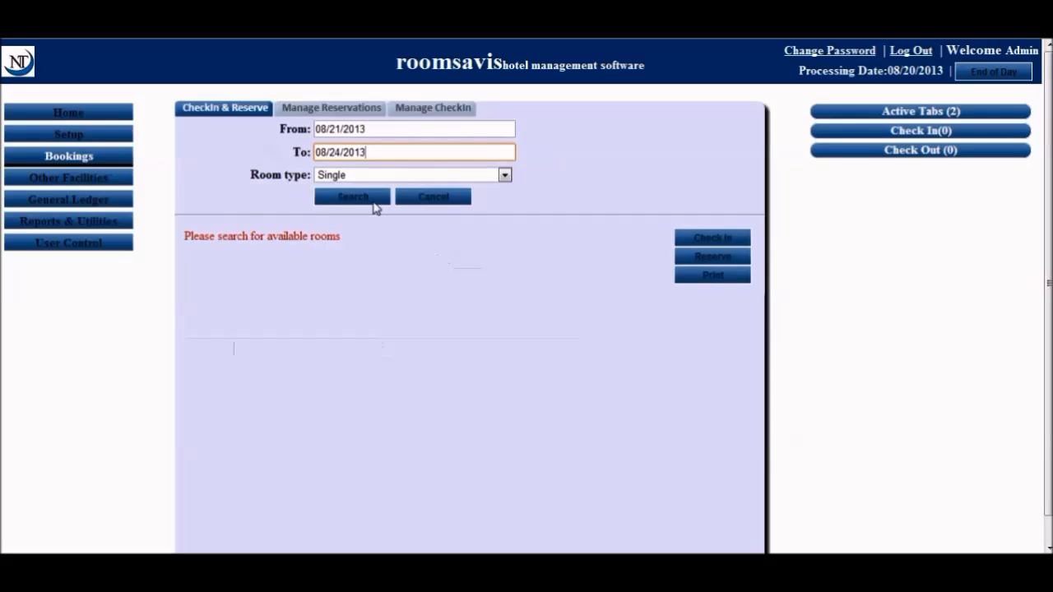
Search for available Double rooms and begin checking into room C
left_click(386, 178)
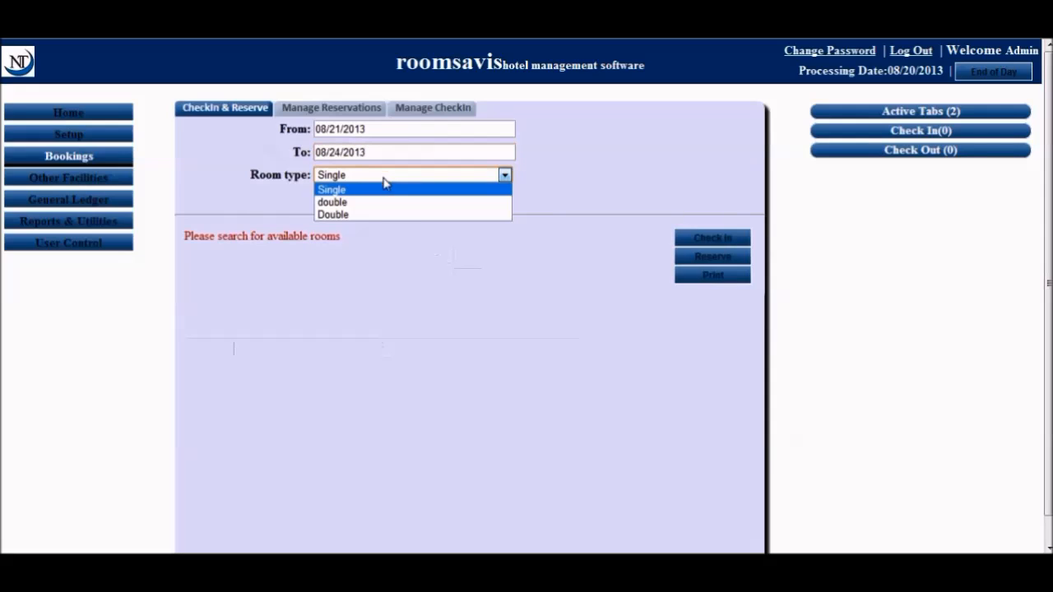
left_click(378, 217)
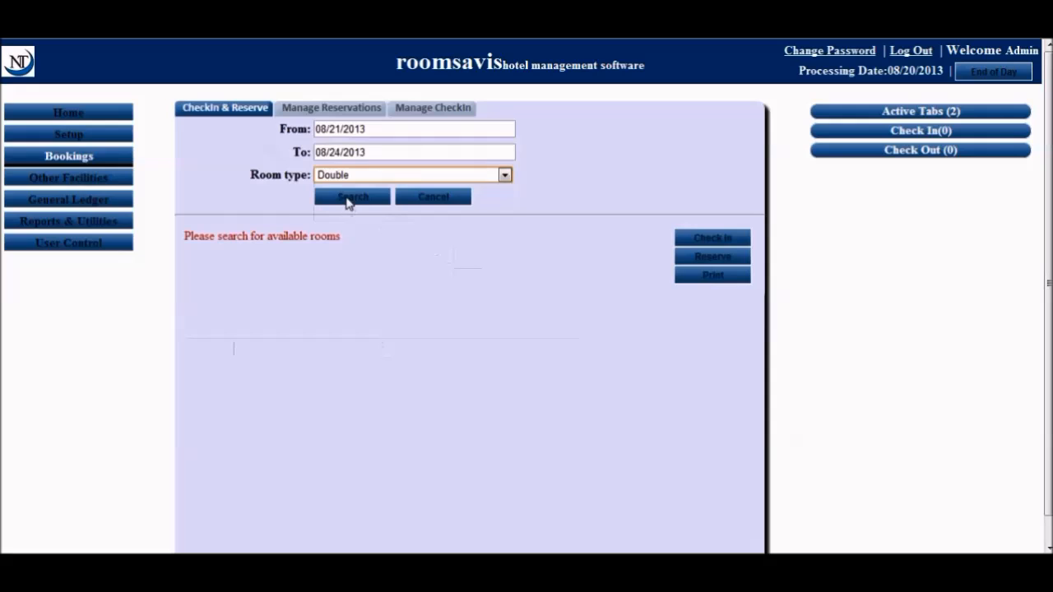
left_click(353, 197)
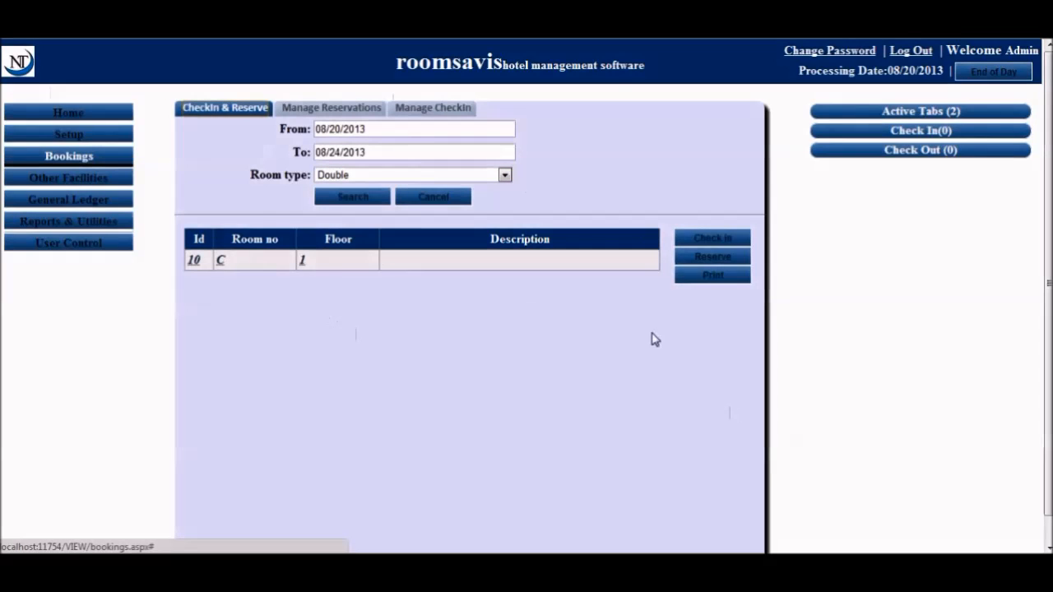
left_click(705, 241)
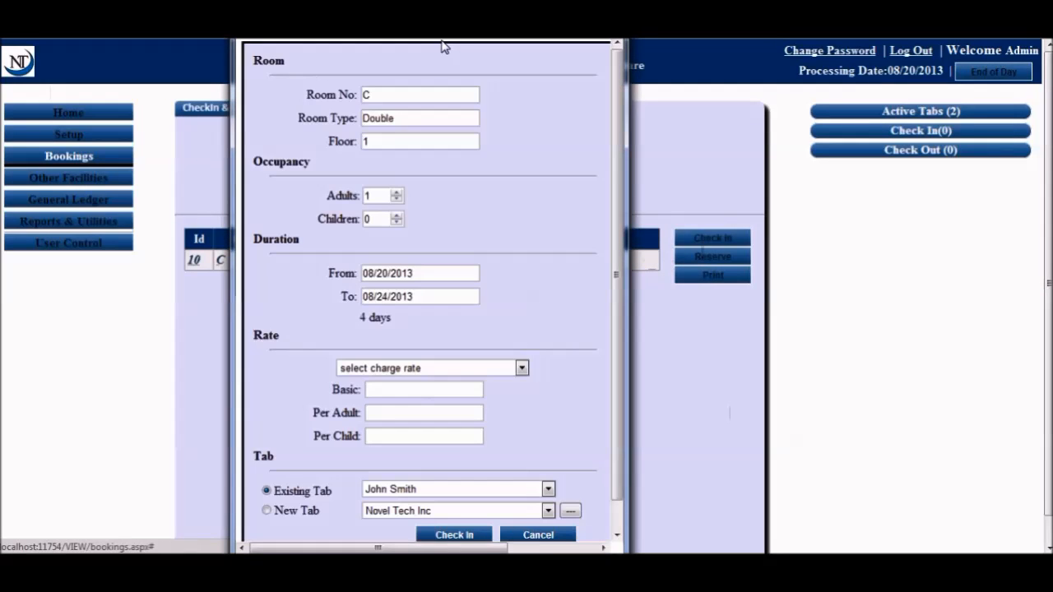
Apply the Normal rate to room C: Basic 18000, 0 per adult and per child
left_click_drag(409, 1, 411, 61)
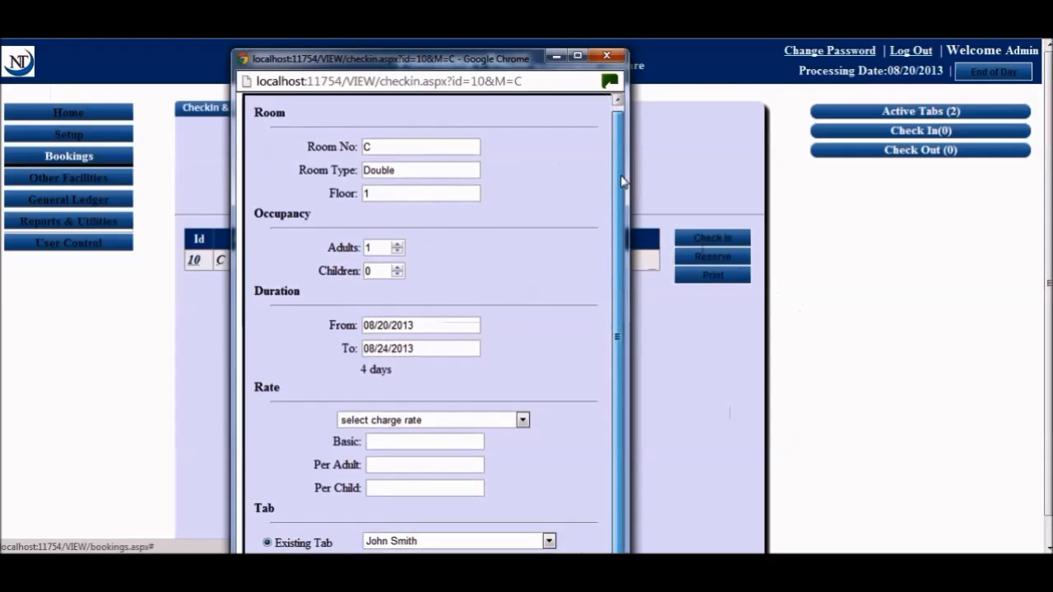
left_click_drag(621, 175, 622, 203)
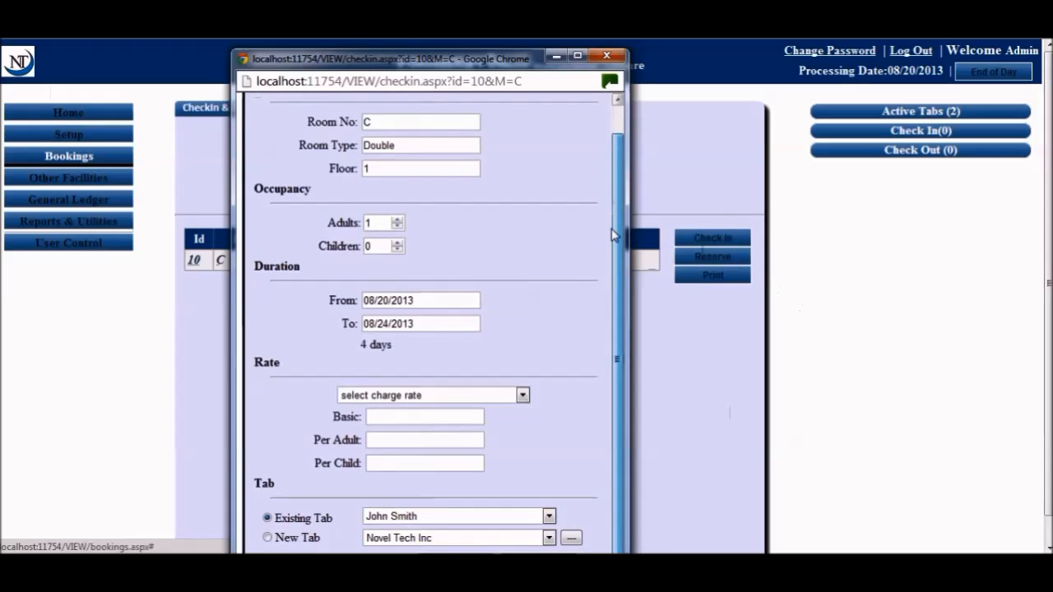
double_click(379, 223)
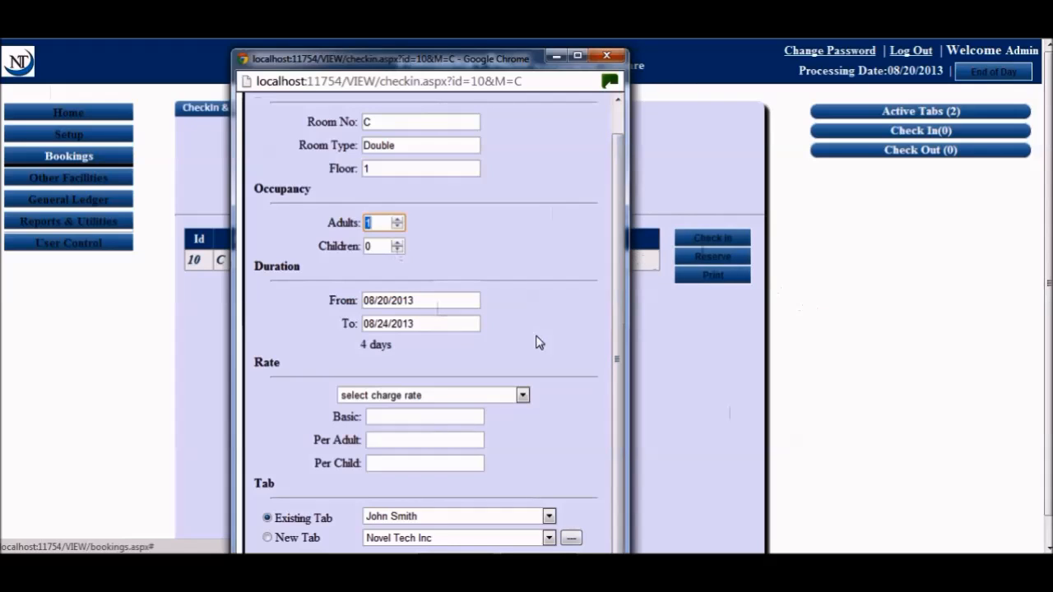
left_click(521, 396)
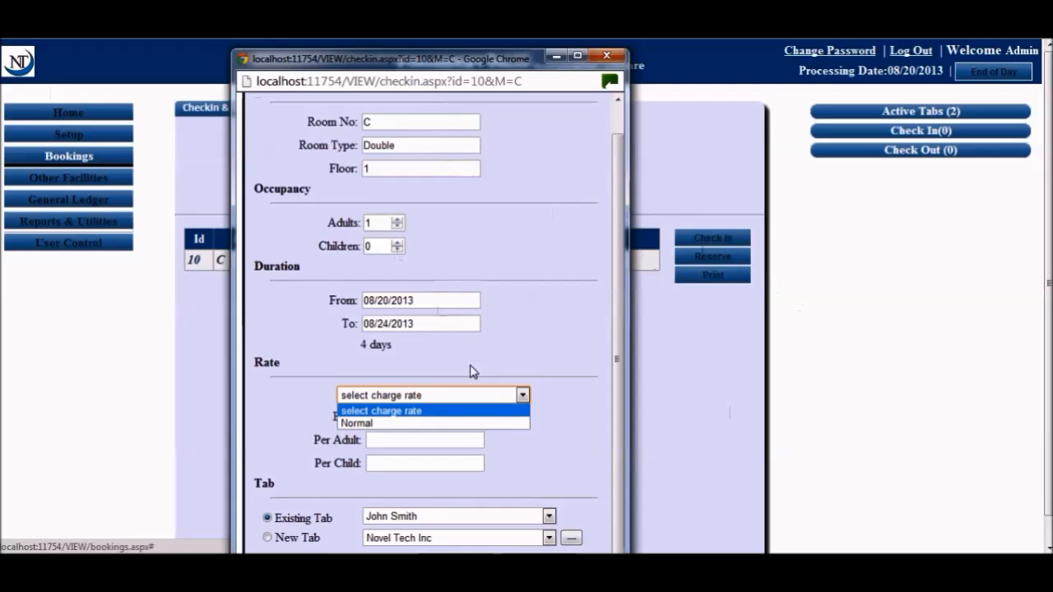
left_click(444, 423)
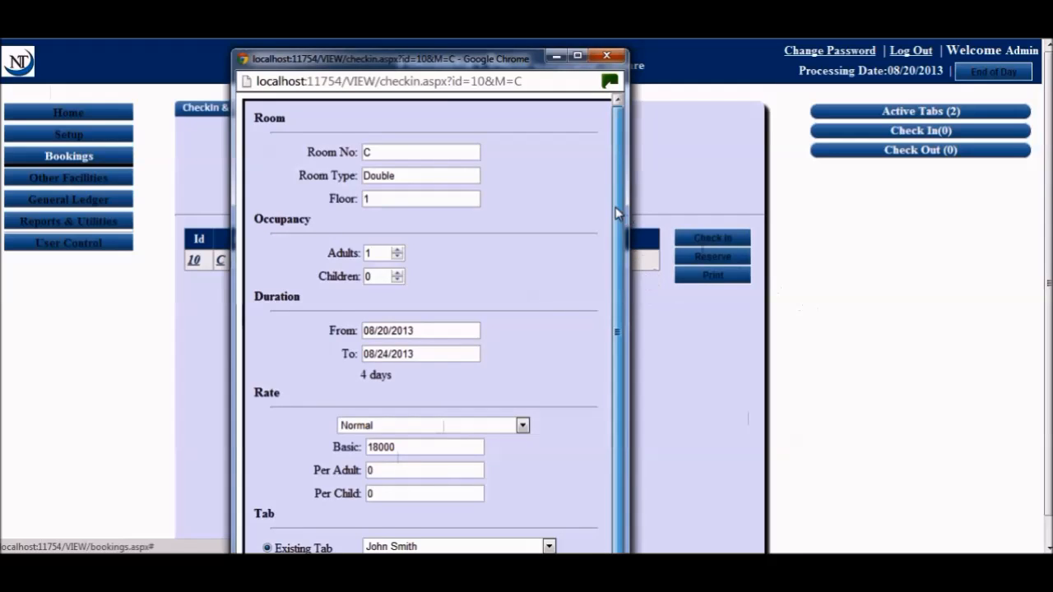
scroll(629, 321, "down", 1)
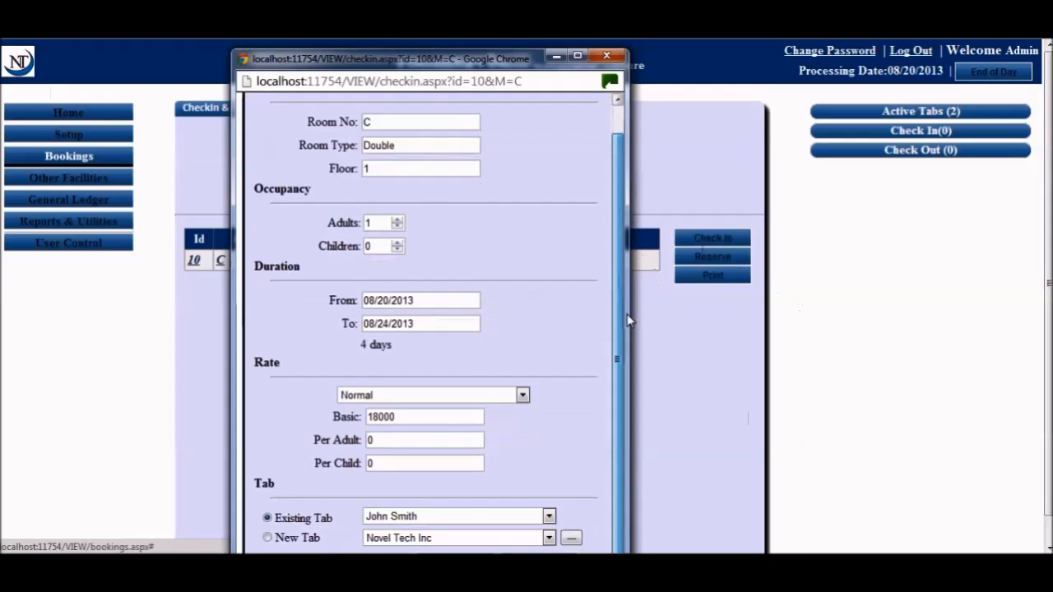
left_click(549, 516)
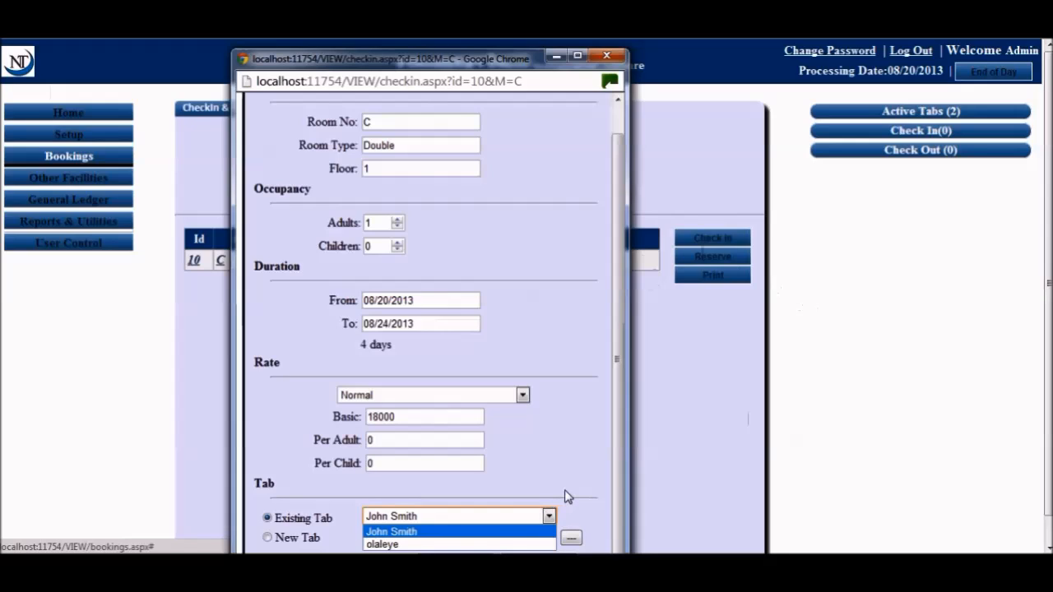
left_click(565, 495)
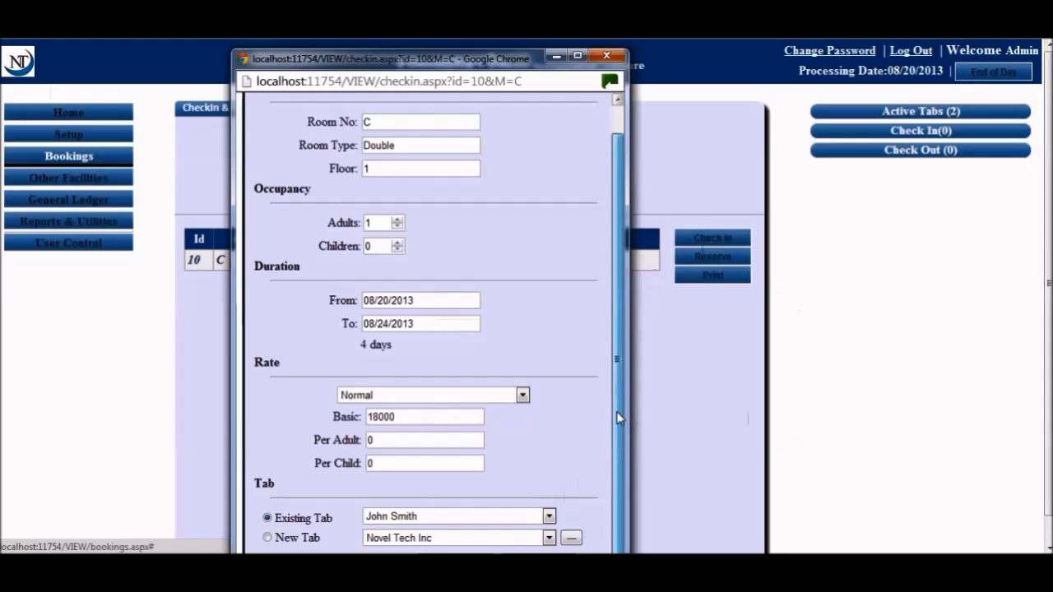
left_click(548, 515)
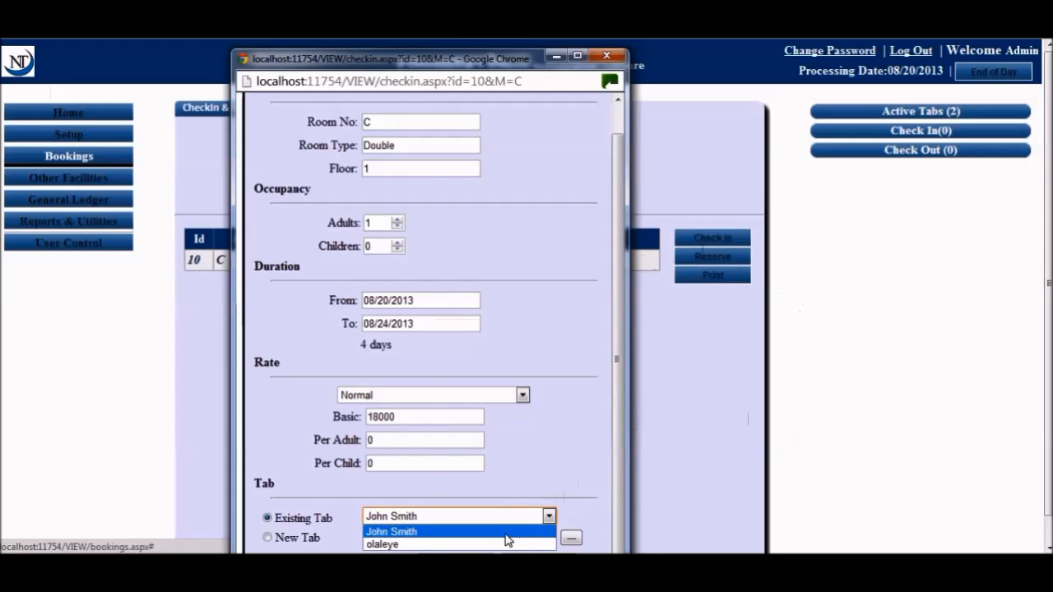
left_click(611, 433)
left_click(548, 537)
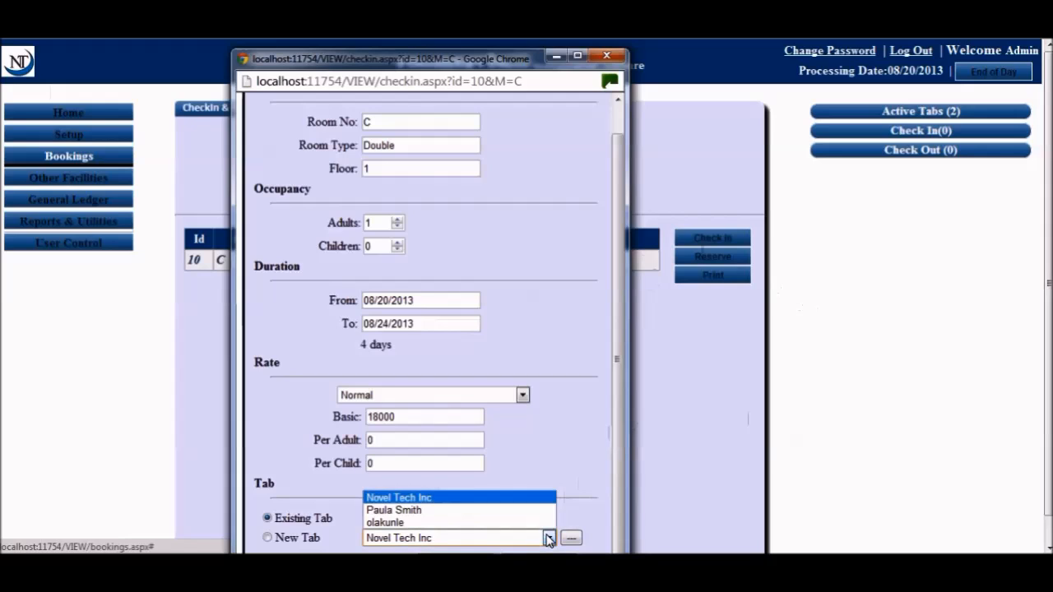
left_click(492, 499)
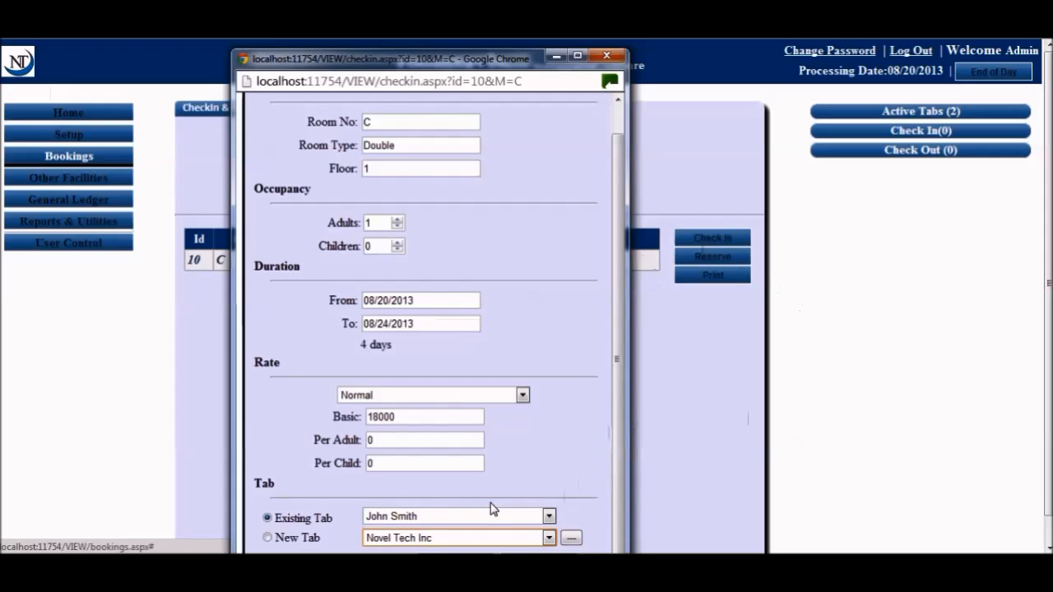
Drop the new customer form and bill the stay to a New Tab for Novel Tech Inc
left_click(571, 537)
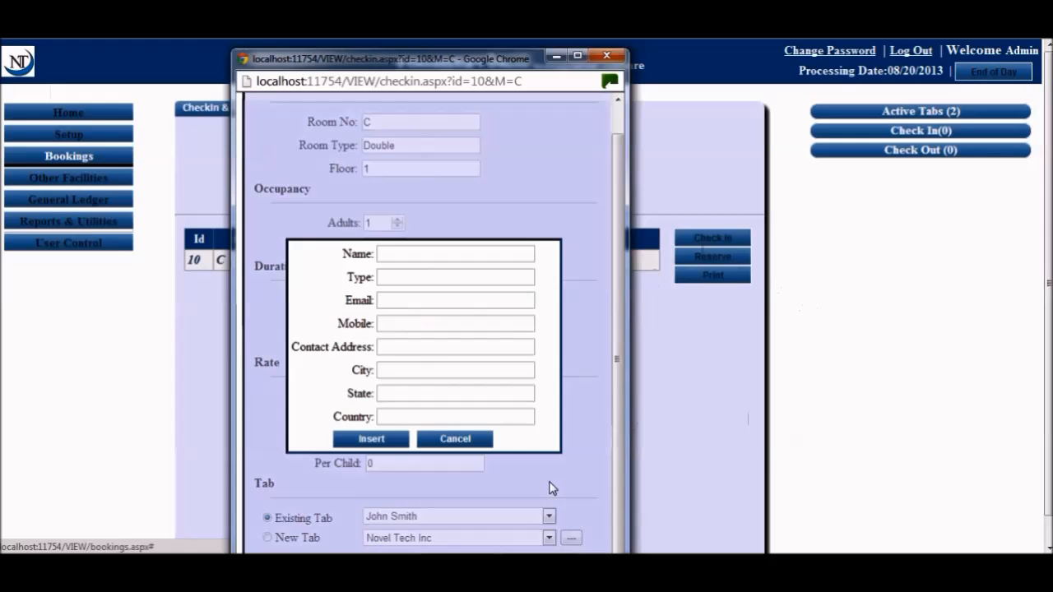
left_click(440, 256)
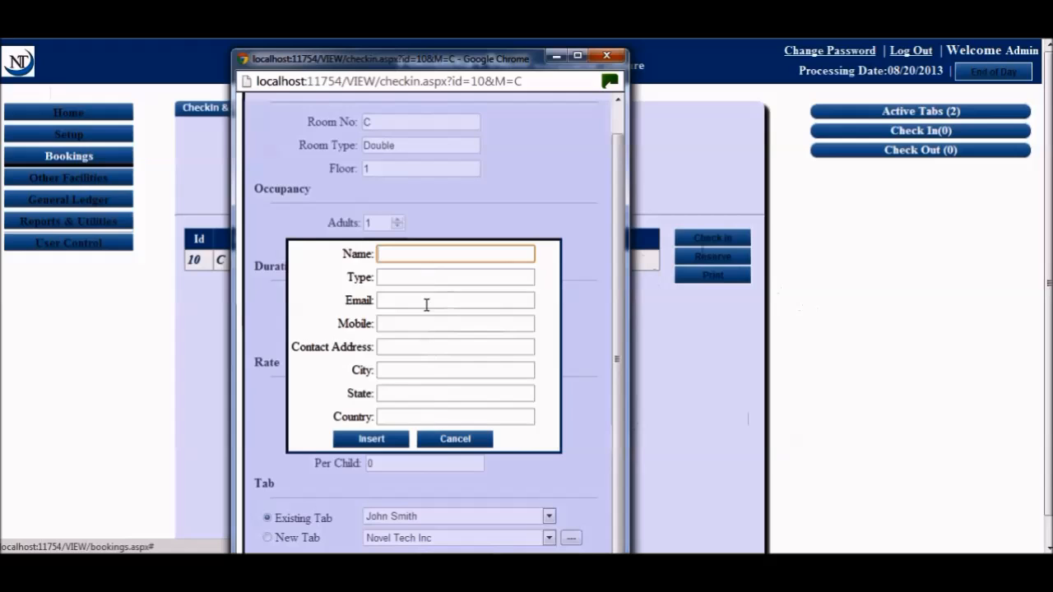
left_click(445, 438)
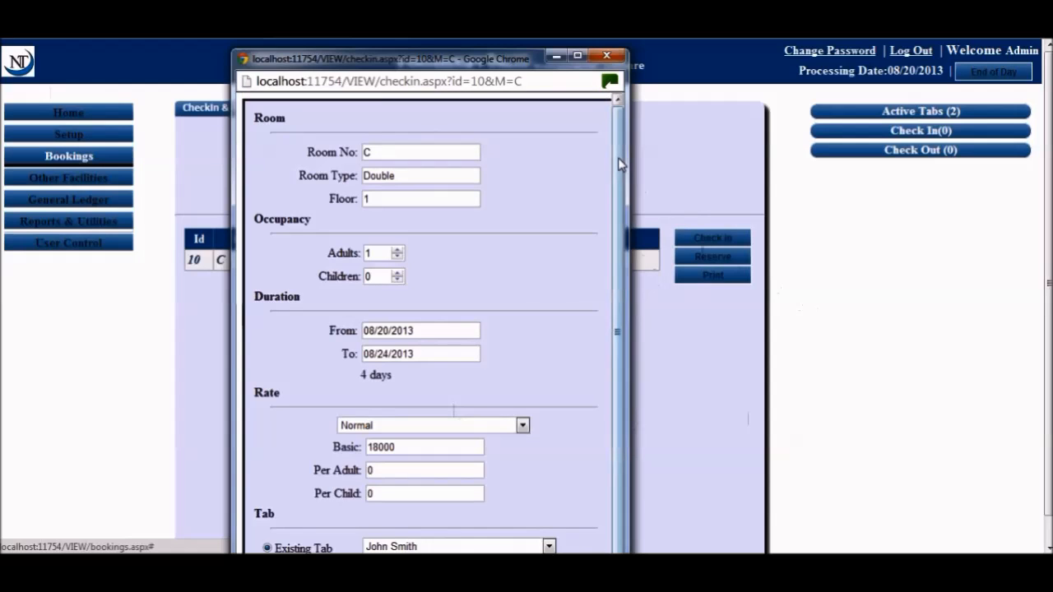
left_click_drag(620, 165, 621, 192)
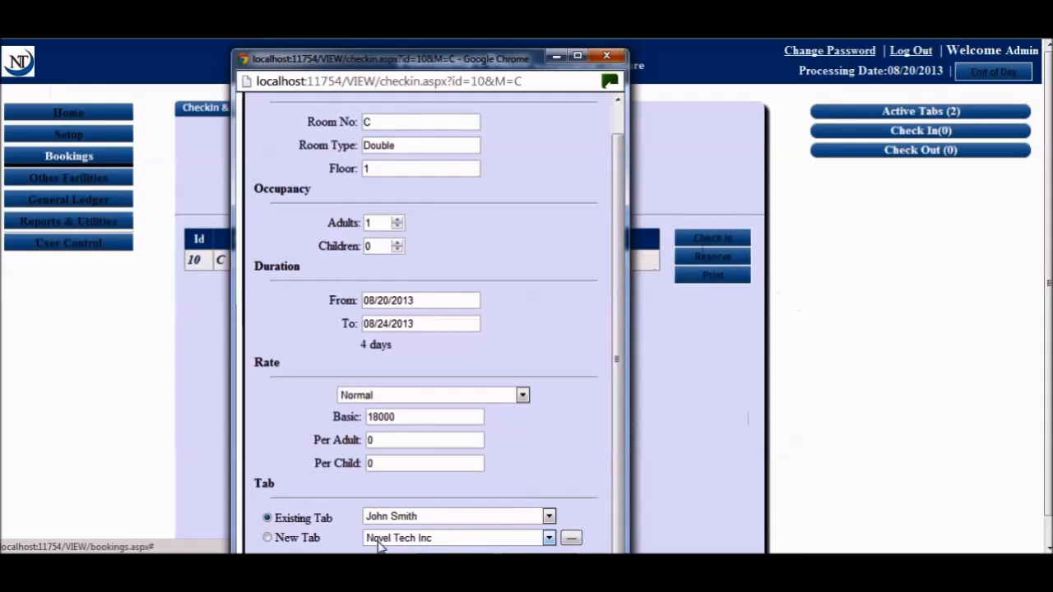
left_click(312, 539)
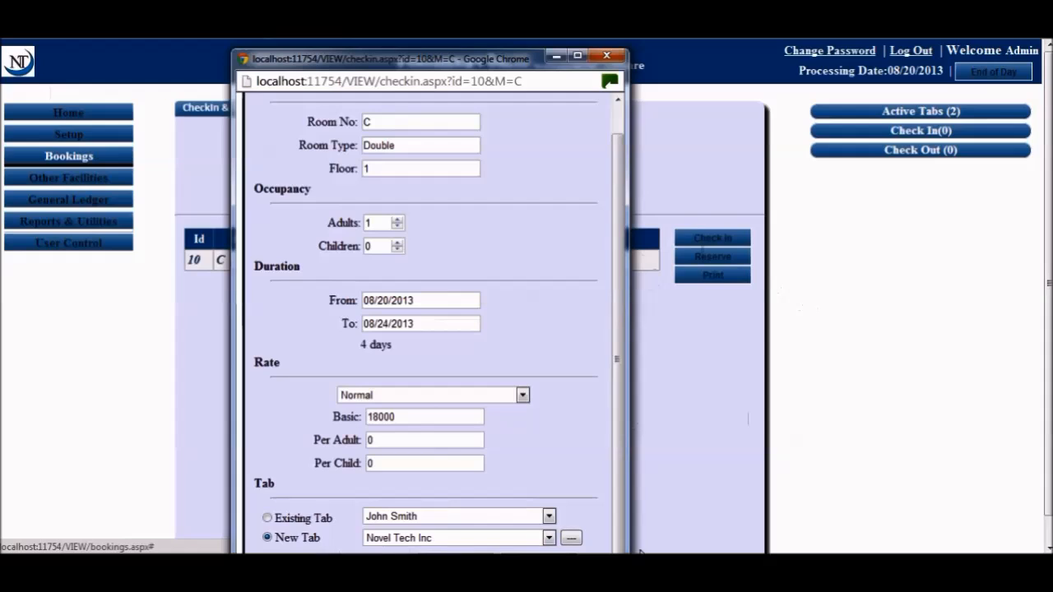
left_click(549, 538)
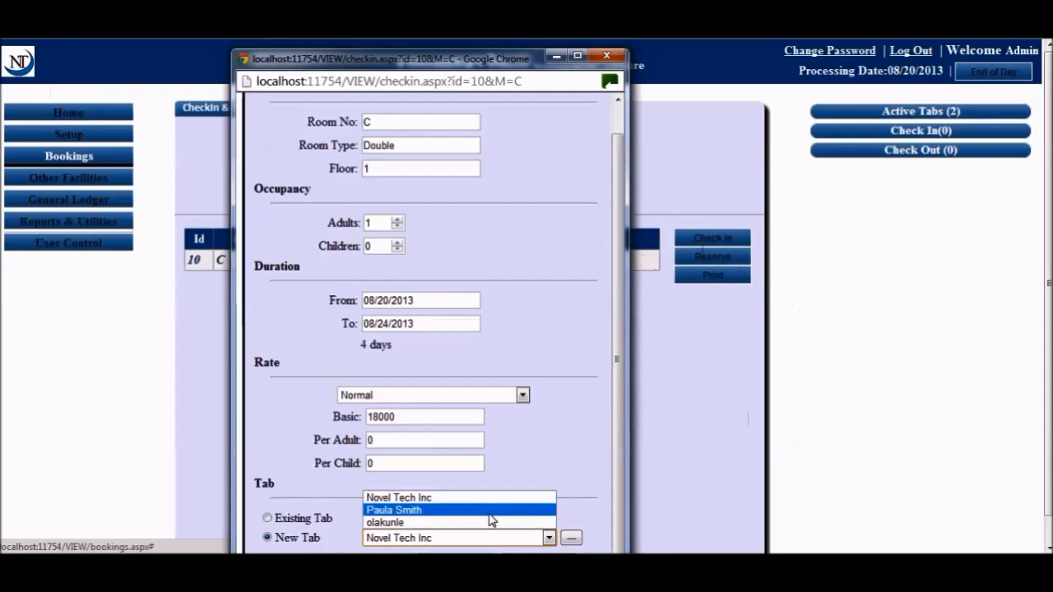
Keep Novel Tech Inc as the new tab's customer and check in room C
left_click(595, 454)
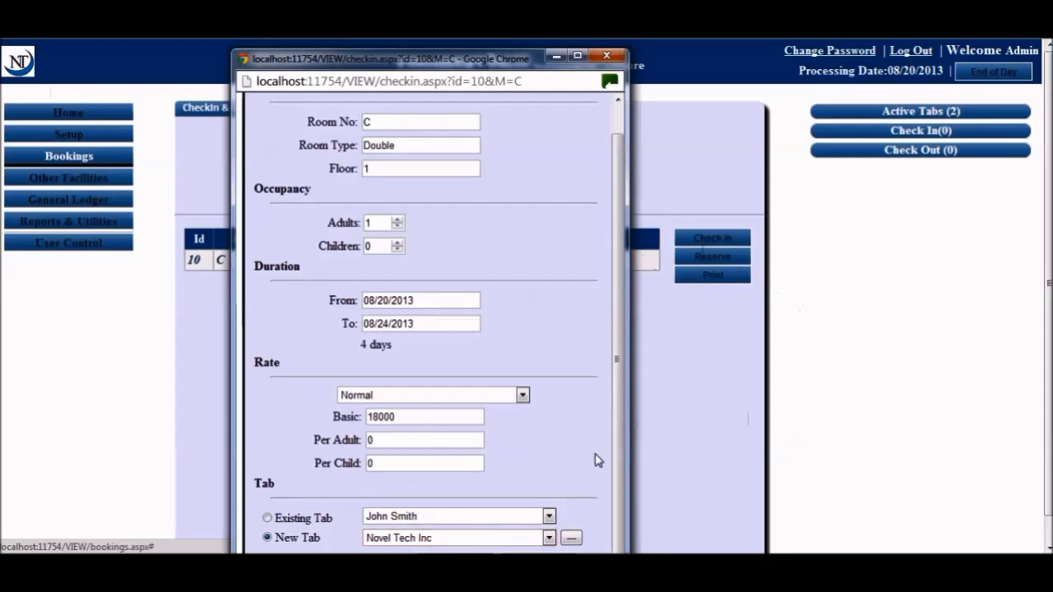
left_click(481, 546)
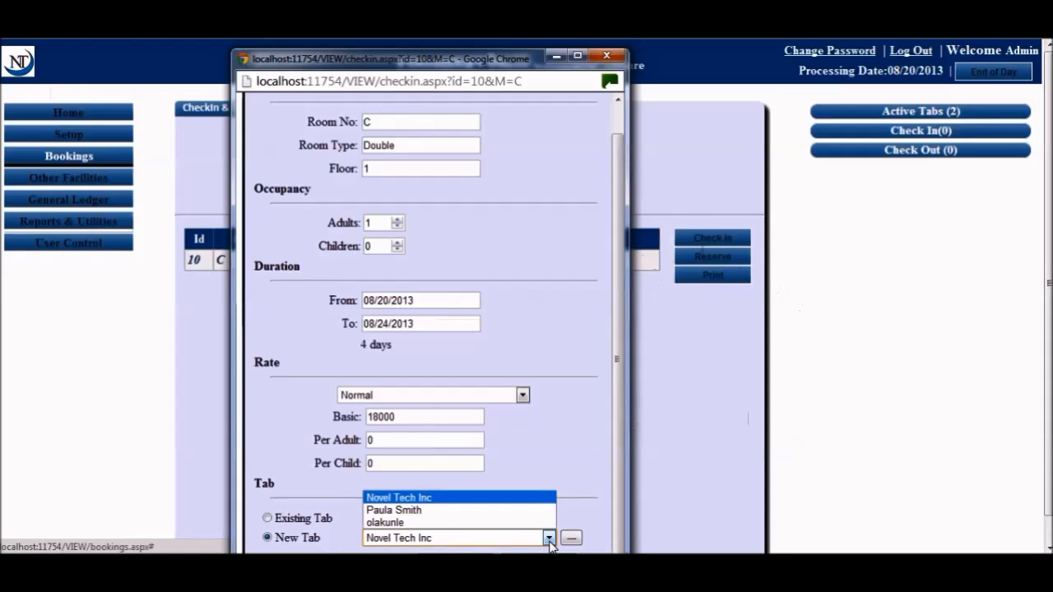
left_click(481, 499)
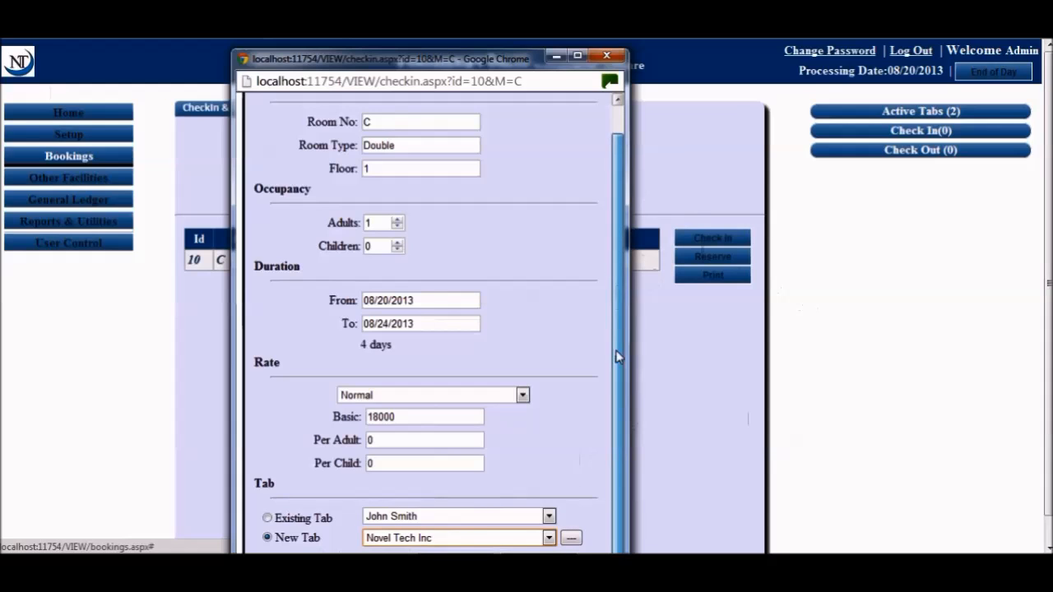
left_click_drag(503, 59, 499, 21)
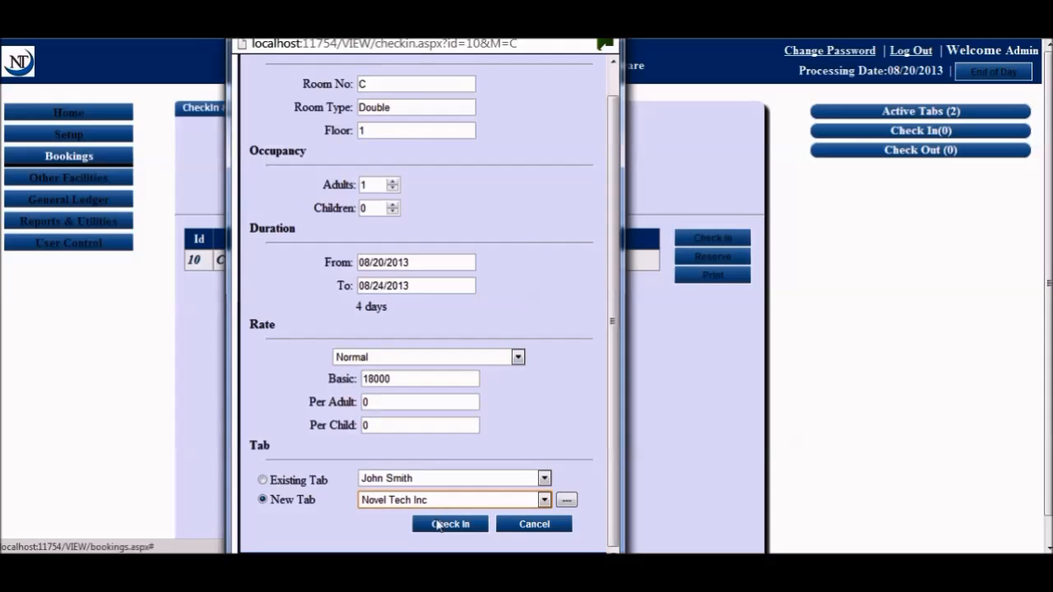
left_click(444, 526)
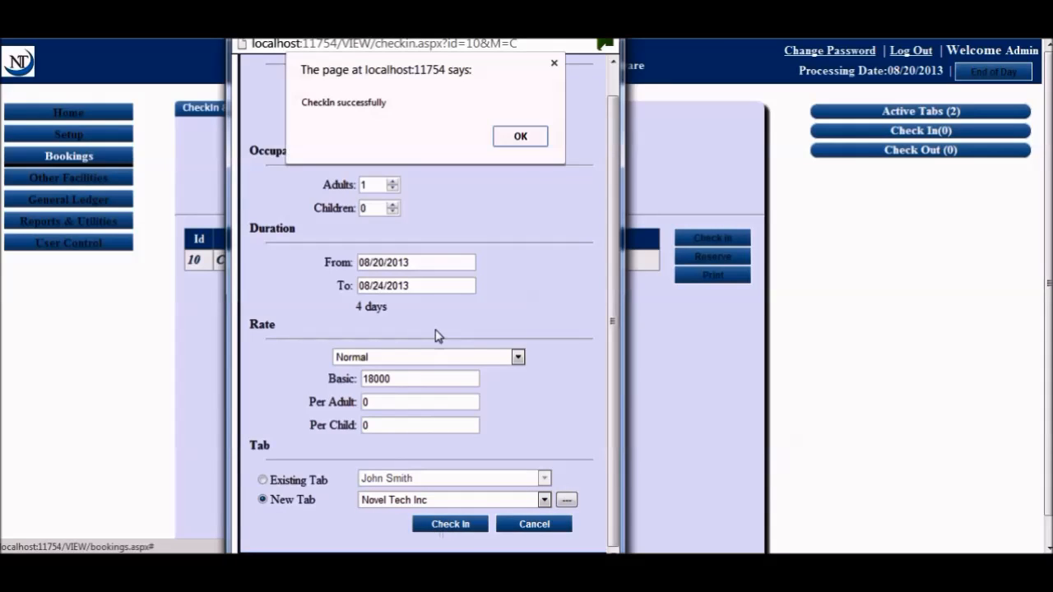
left_click(508, 135)
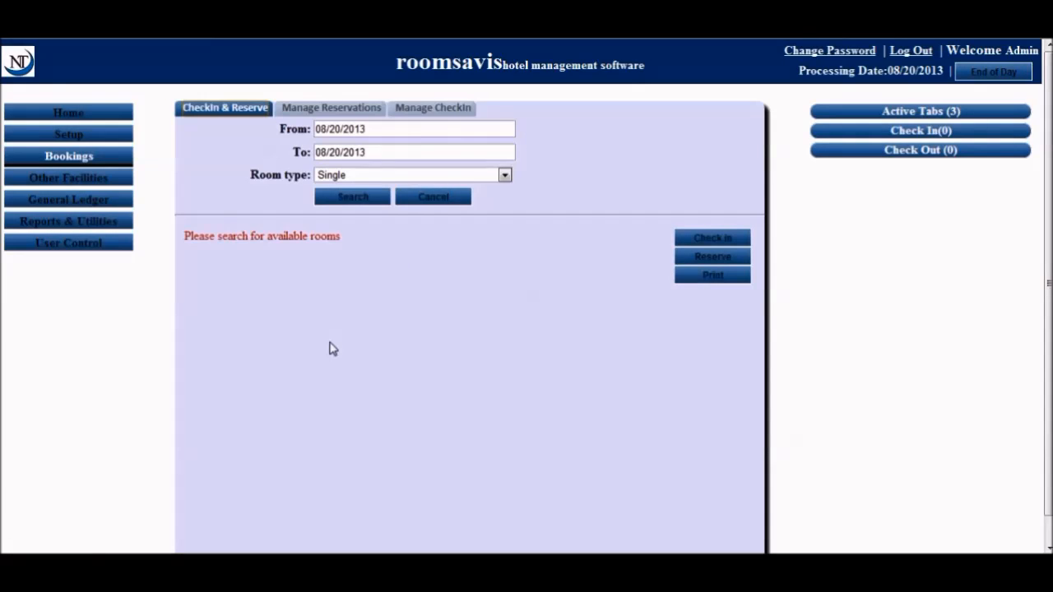
View the empty reservations list, then the current check-ins including room C
left_click(332, 109)
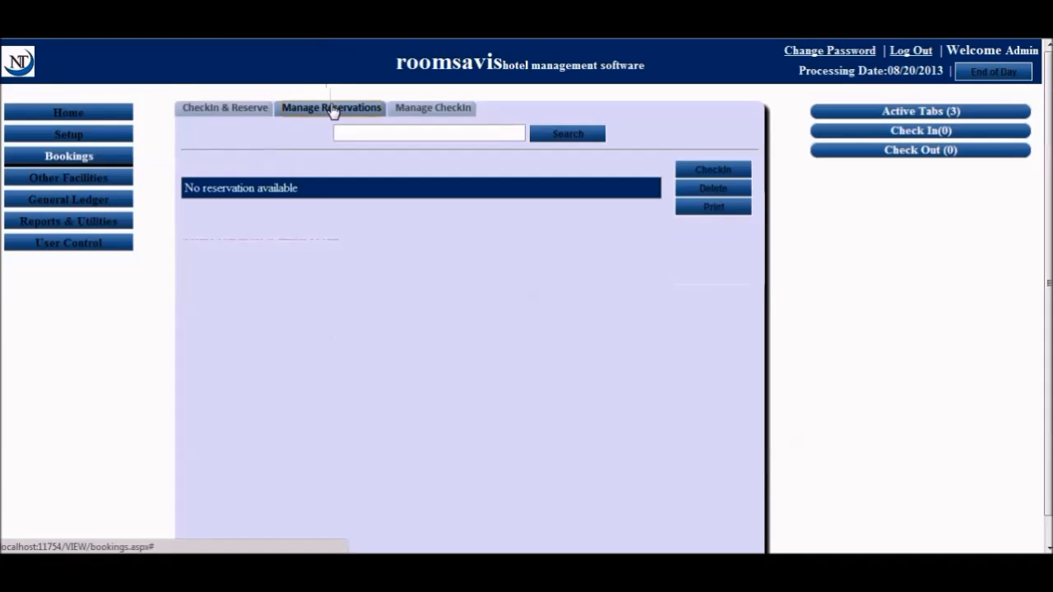
left_click(402, 134)
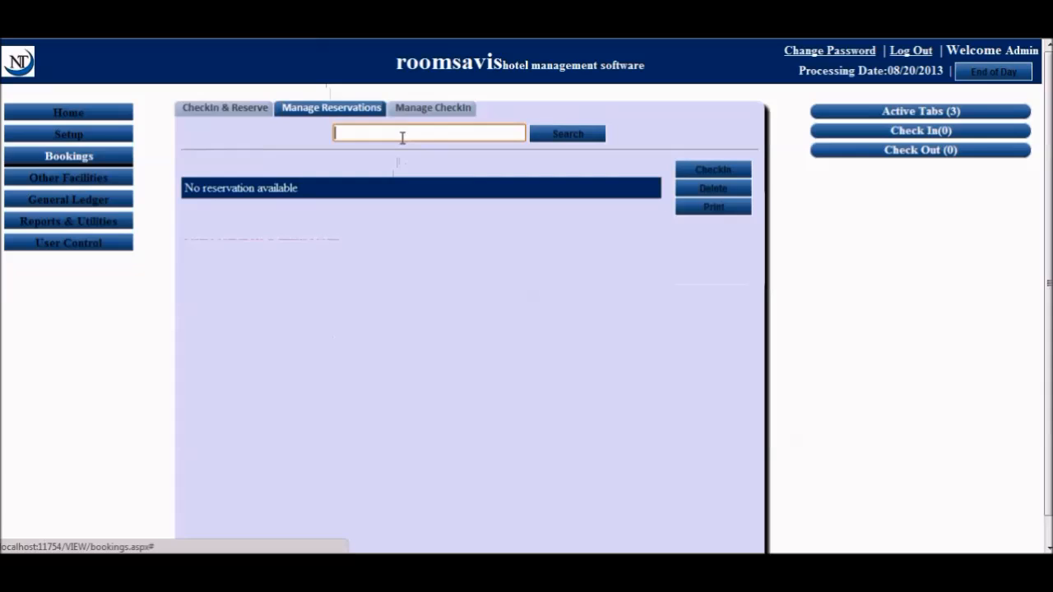
left_click(225, 109)
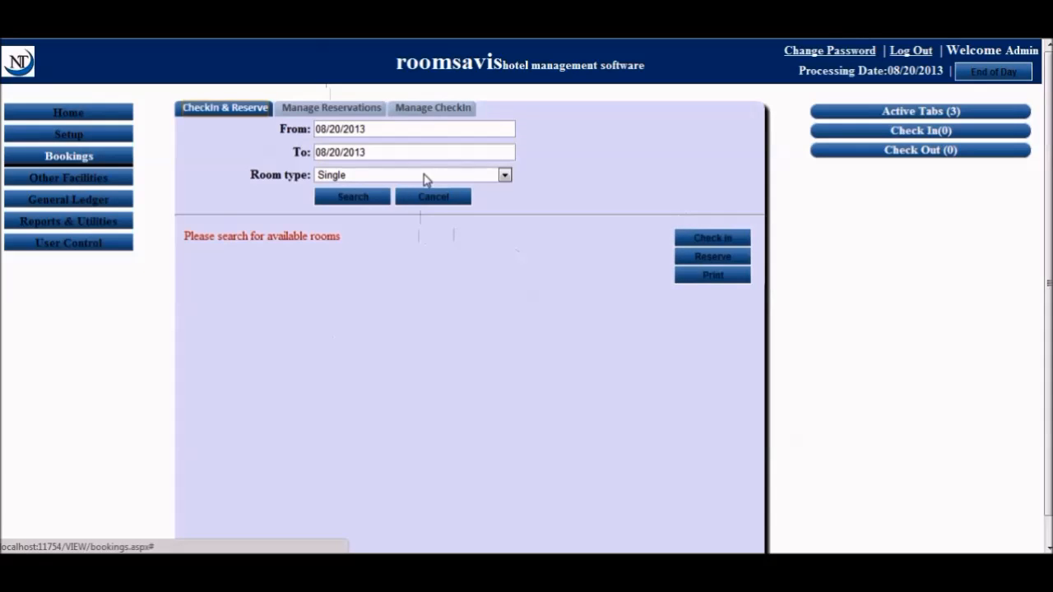
left_click(339, 108)
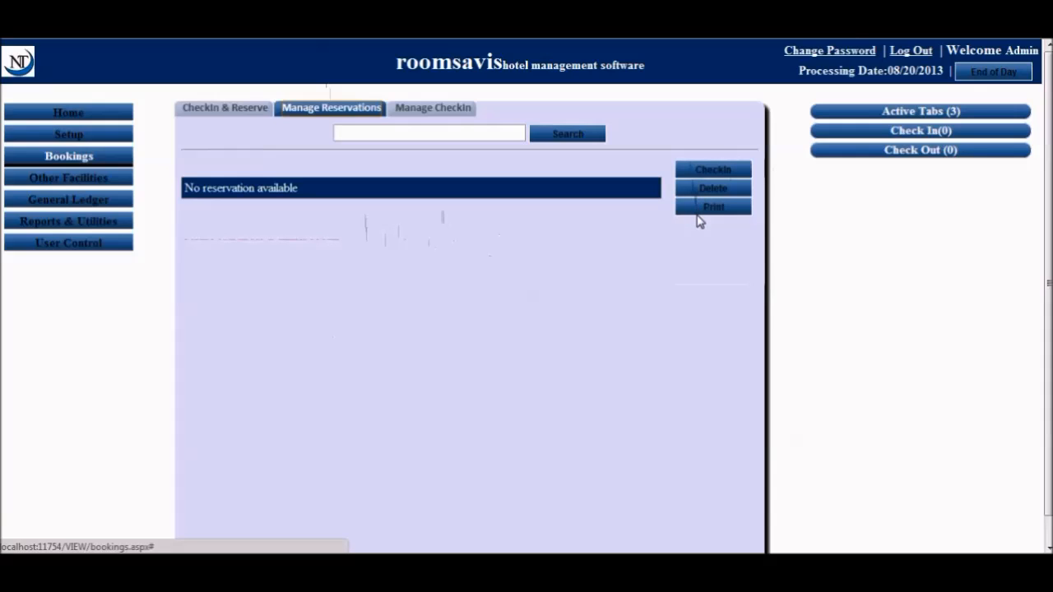
left_click(432, 110)
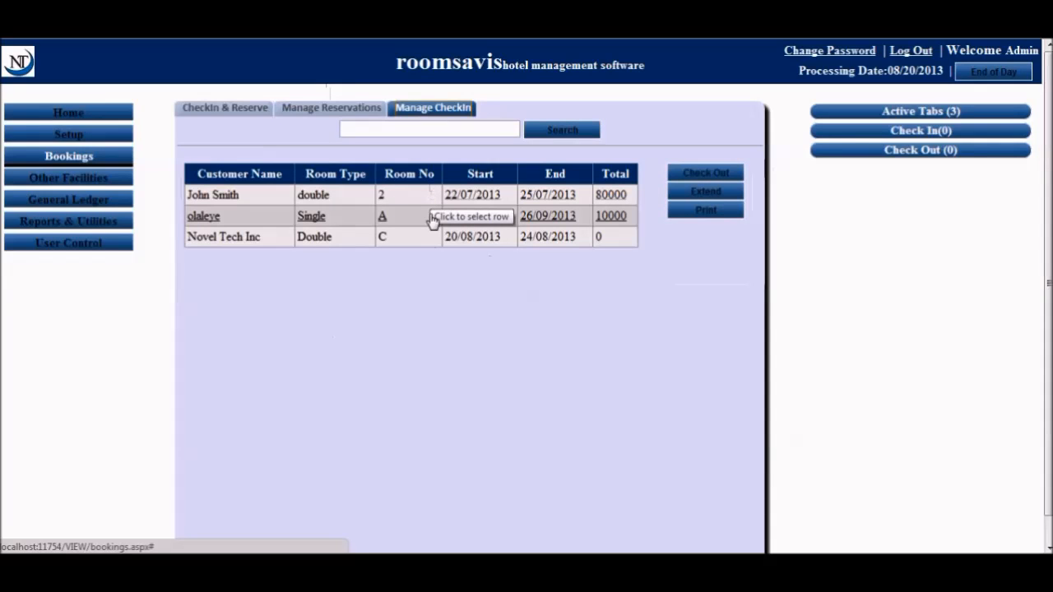
Review the check-in list showing Novel Tech Inc in room C from 20/08 to 24/08/2013
left_click(438, 128)
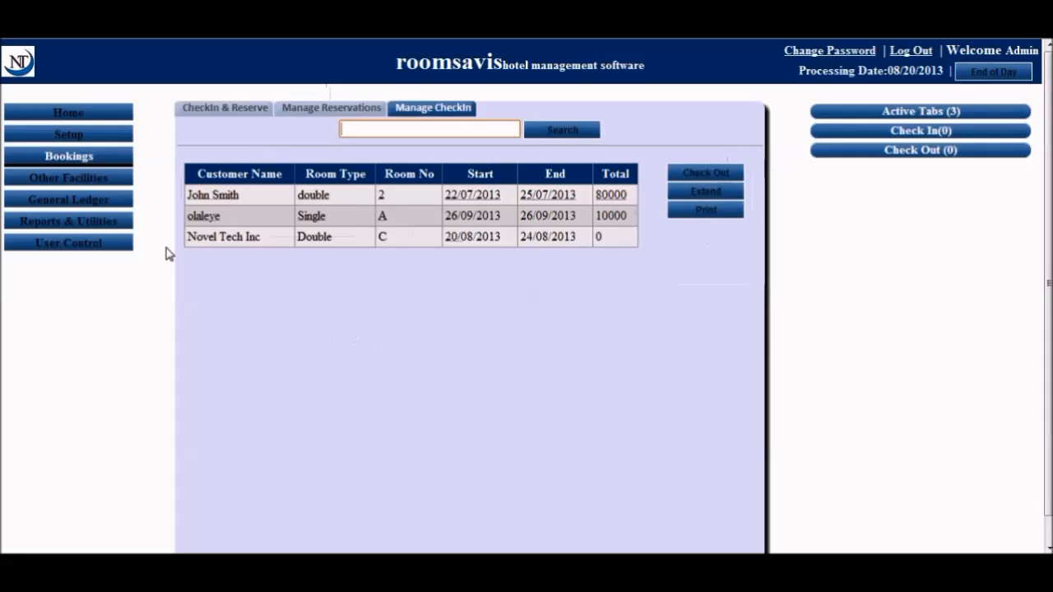
In Other Facilities, select restaurant as the facility to charge
left_click(114, 190)
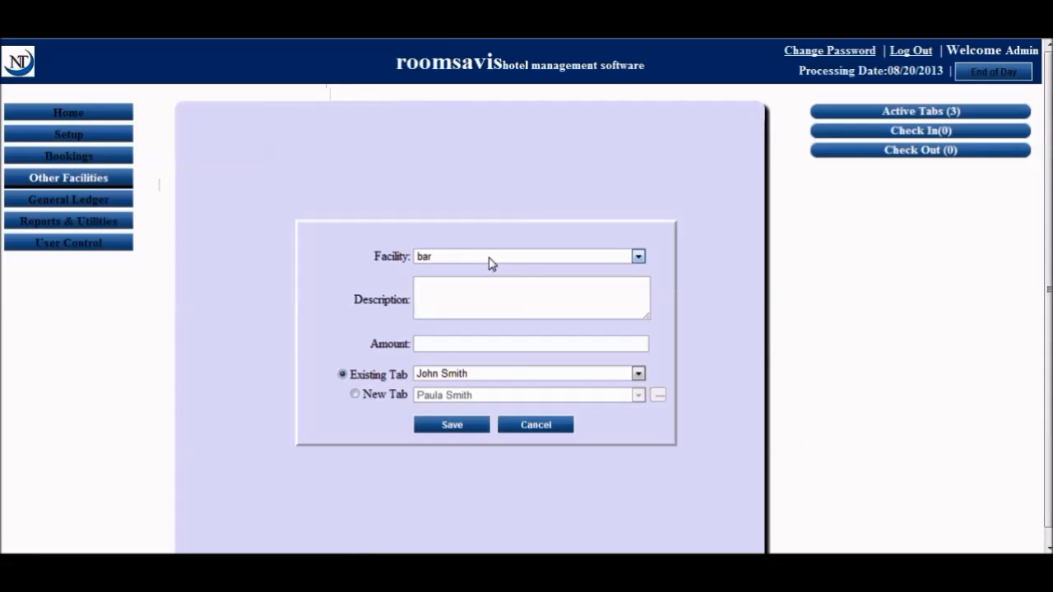
left_click(494, 260)
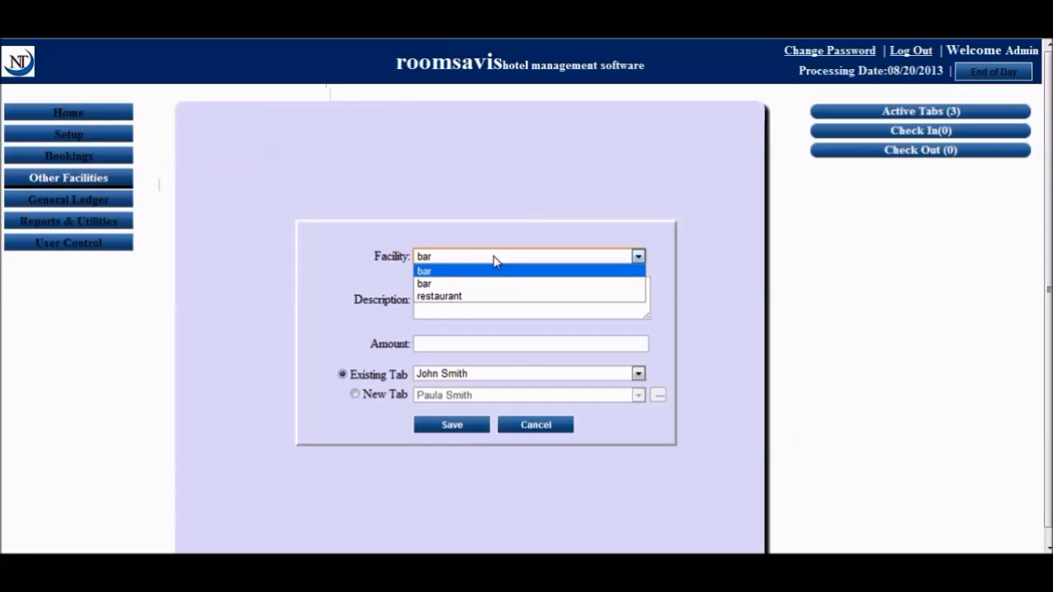
left_click(494, 260)
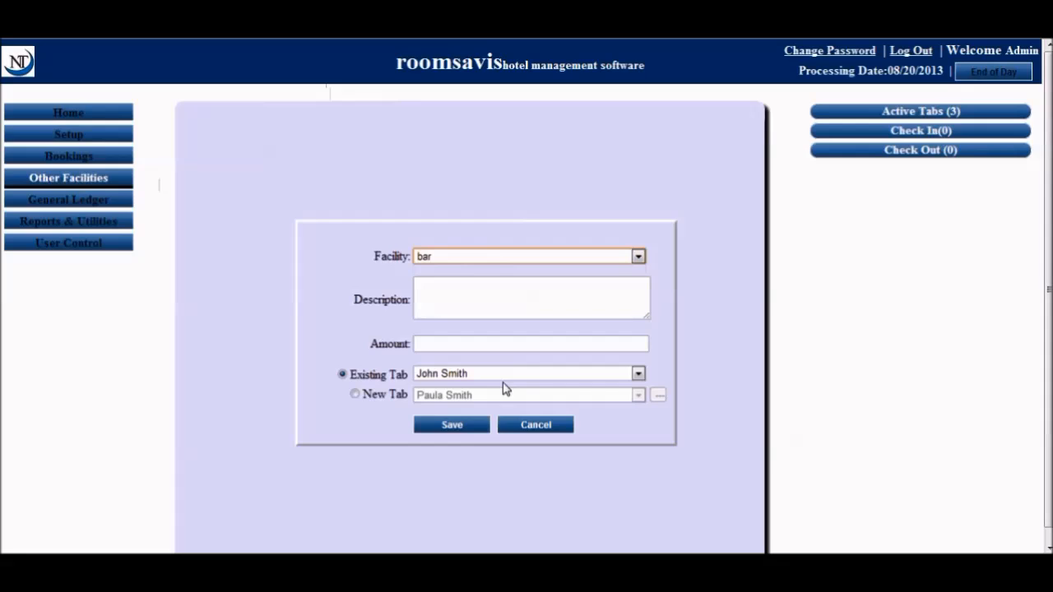
left_click(638, 374)
left_click(638, 374)
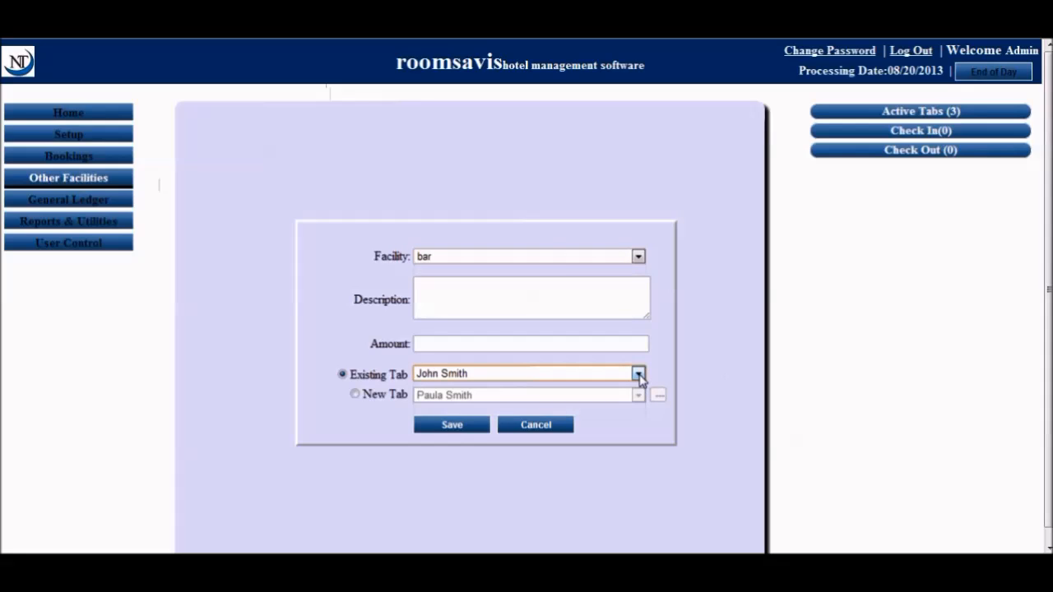
left_click(546, 258)
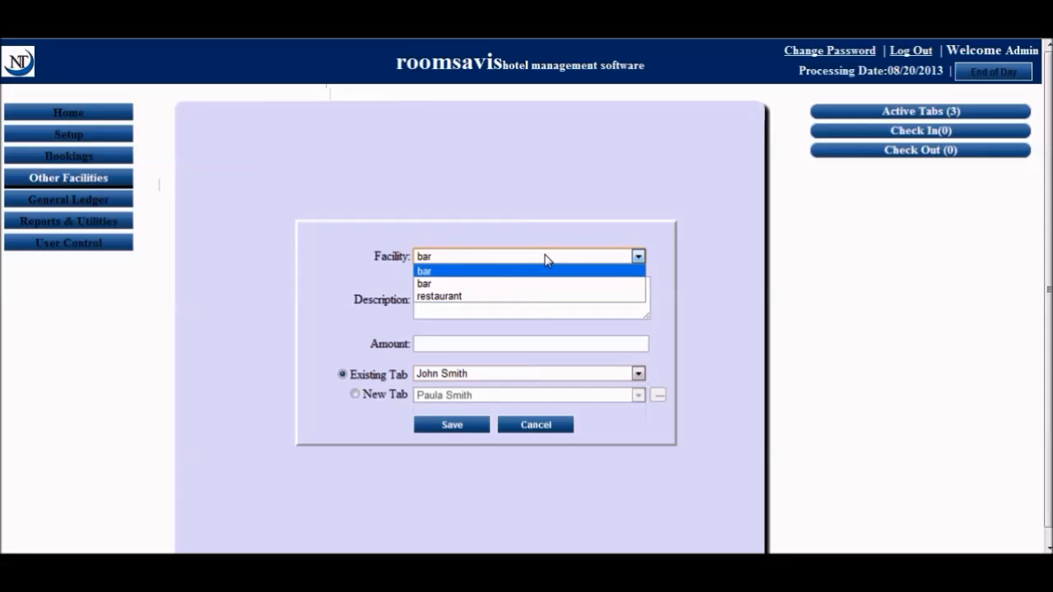
left_click(524, 297)
Enter description 'hfghdj' and amount 3000, charge it to Novel Tech Inc's tab, and save
left_click(524, 297)
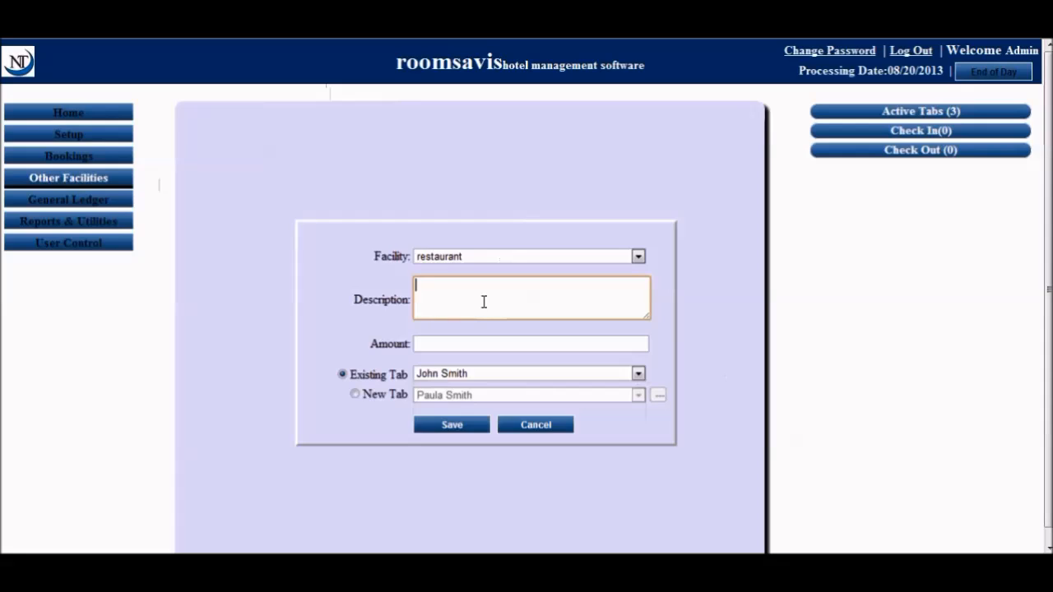
type("hfghdj")
left_click(485, 341)
type("3000")
left_click(637, 373)
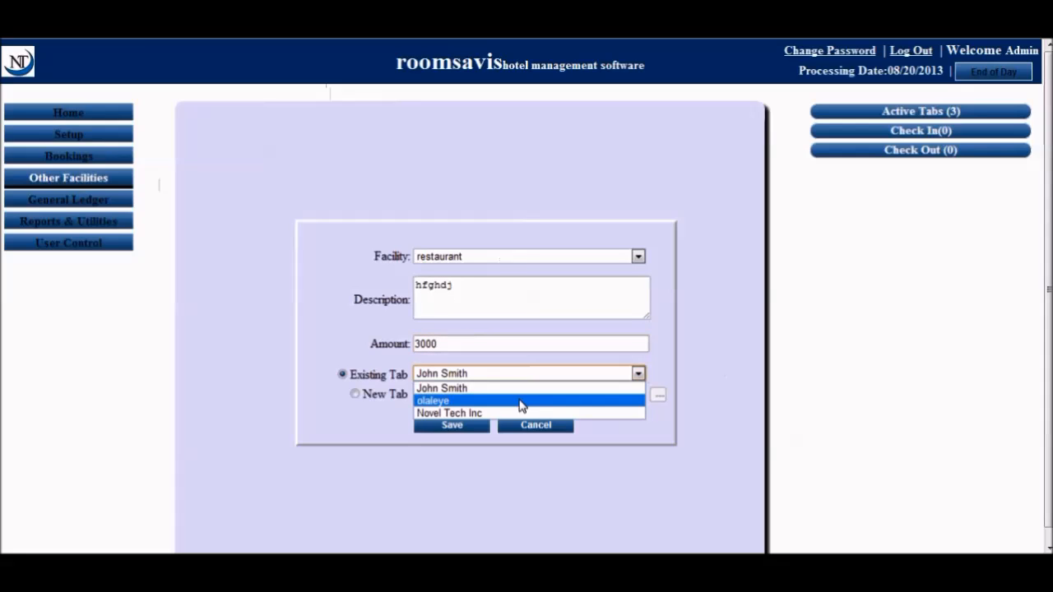
left_click(521, 413)
left_click(452, 425)
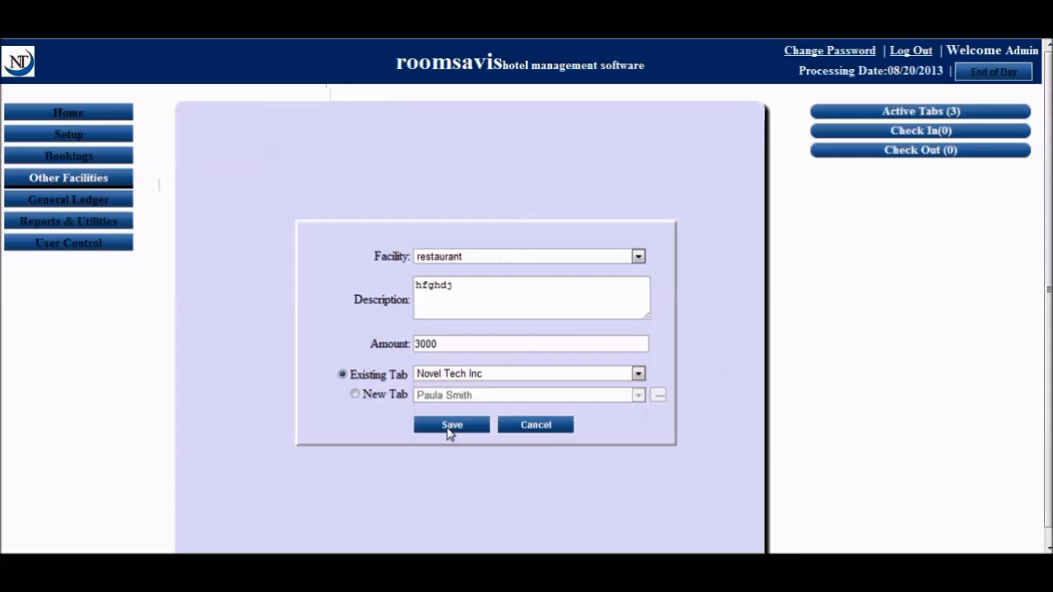
Confirm Novel Tech Inc remains the chosen tab and go to the General Ledger summary
left_click(464, 377)
left_click(465, 378)
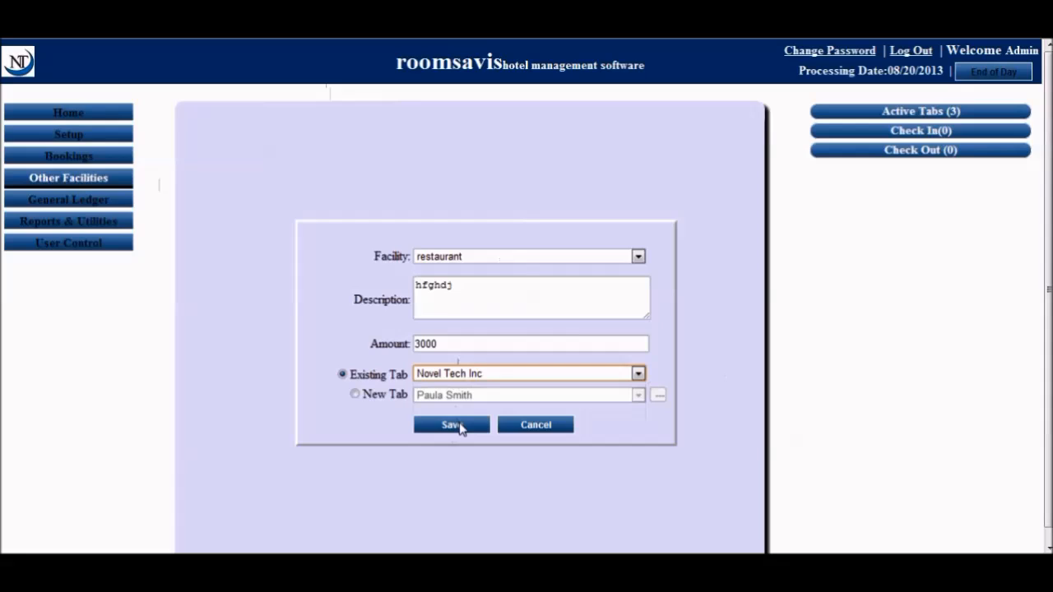
left_click(93, 206)
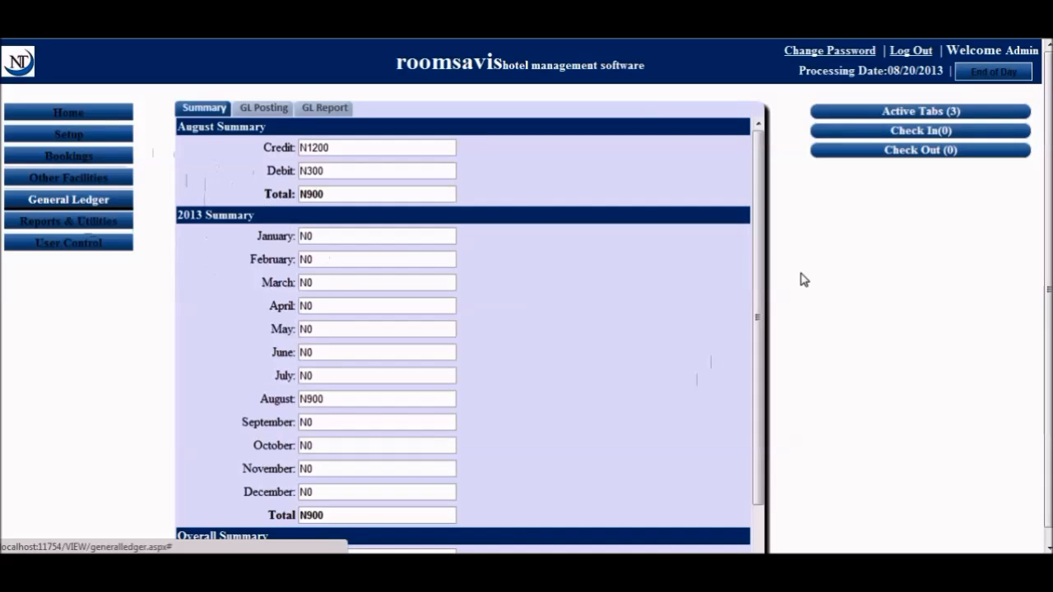
Scroll through the ledger summary: August credit N1200, debit N300, total N900
left_click_drag(751, 251, 752, 418)
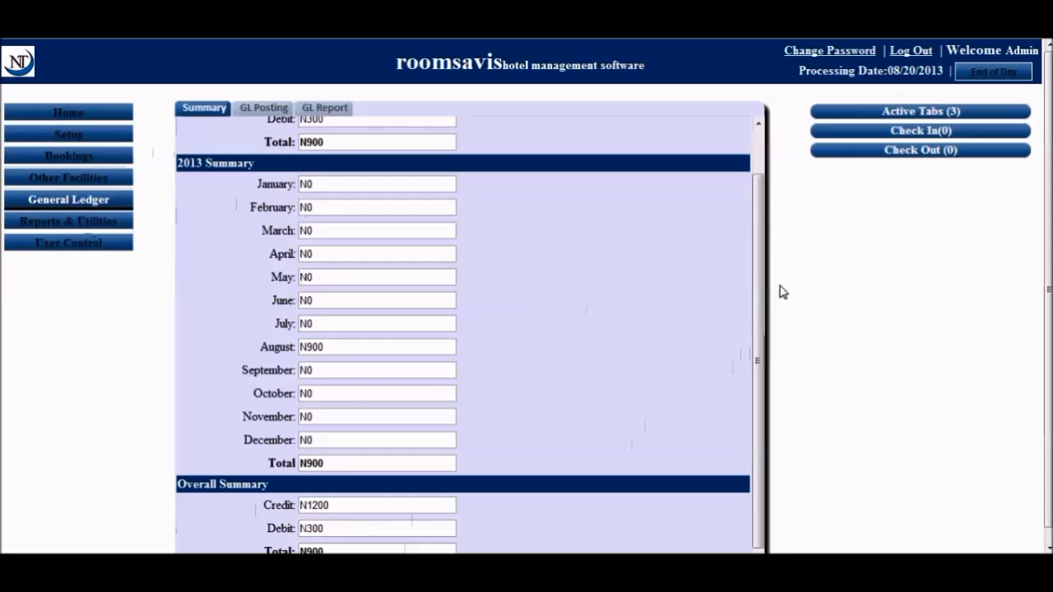
scroll(751, 274, "up", 2)
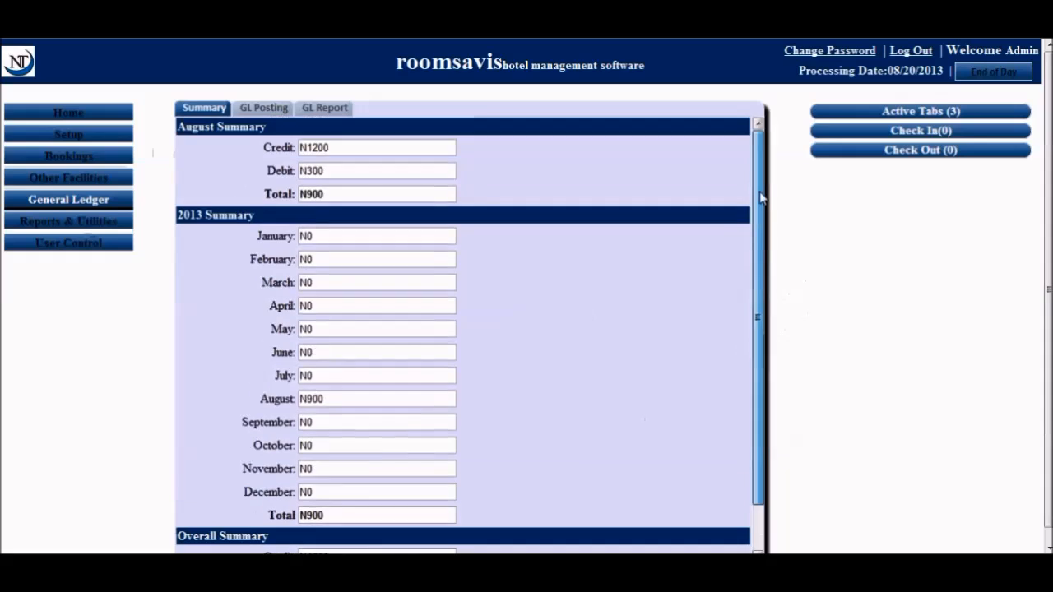
Switch to the GL Report tab and set both From and To dates to 8/20/2013
left_click(272, 116)
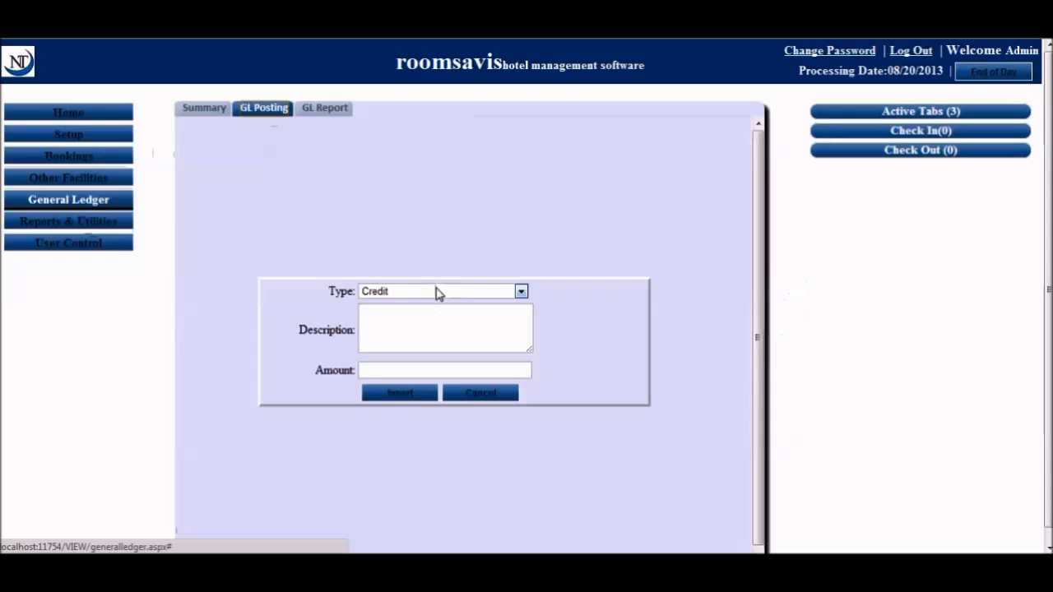
left_click(339, 115)
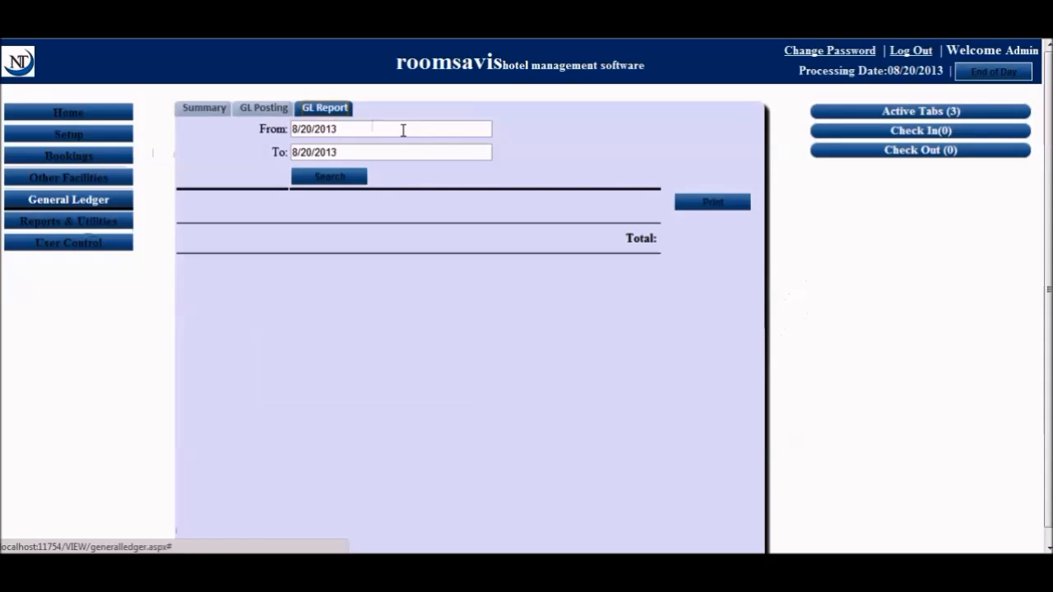
left_click(189, 110)
left_click(329, 109)
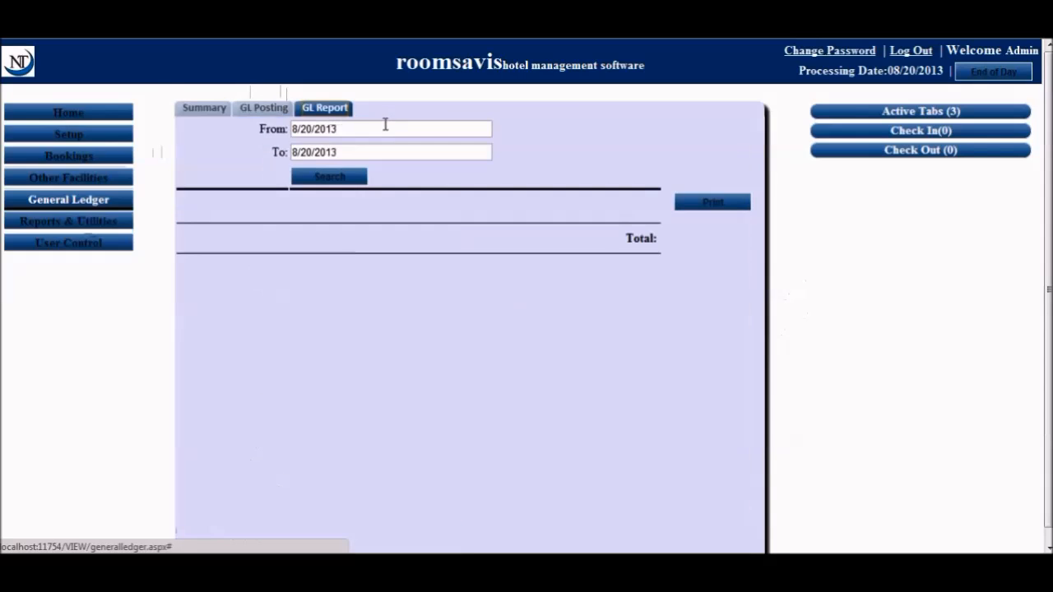
left_click(385, 129)
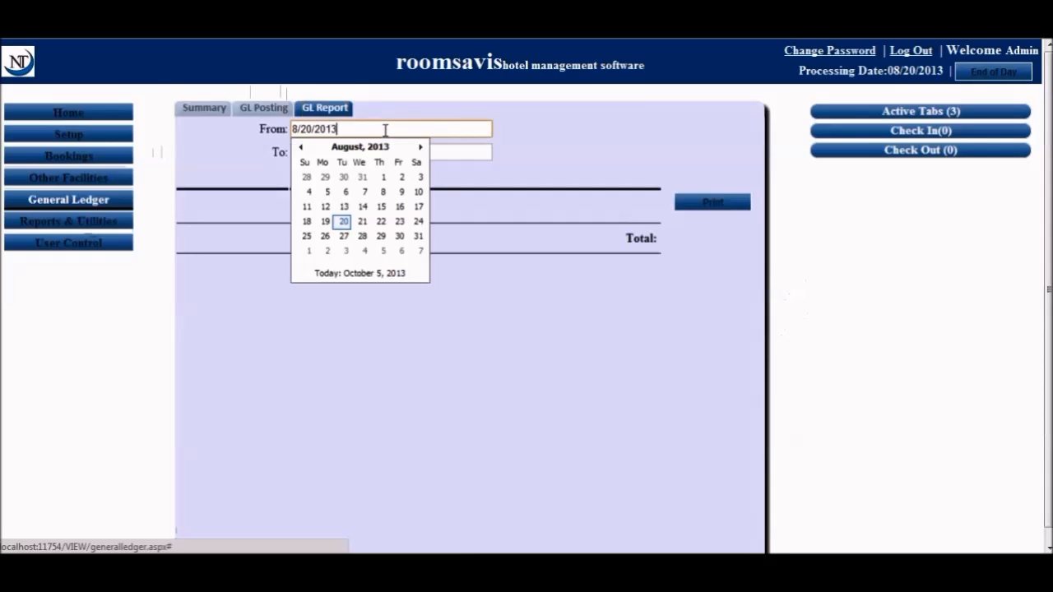
left_click(452, 150)
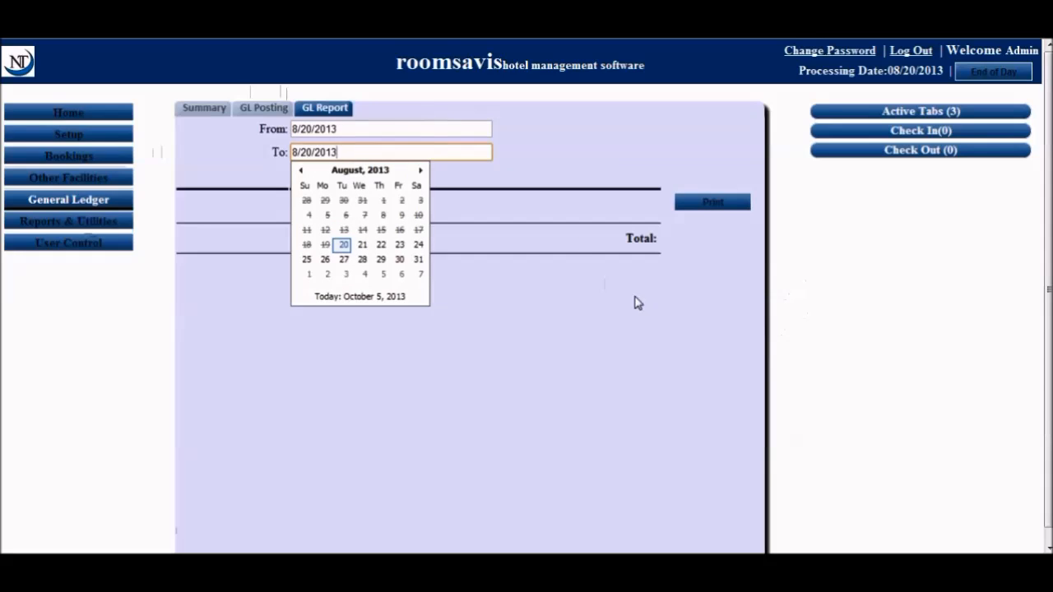
left_click(661, 324)
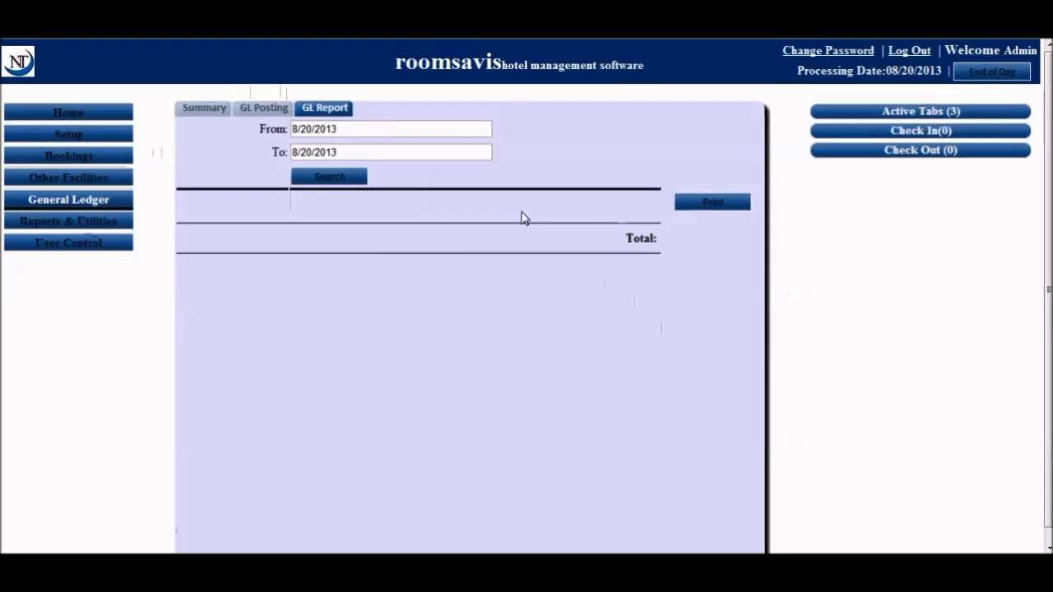
Filter the Reports & Utilities Tab report to Active, search, and select Novel Tech Inc's row
left_click(104, 228)
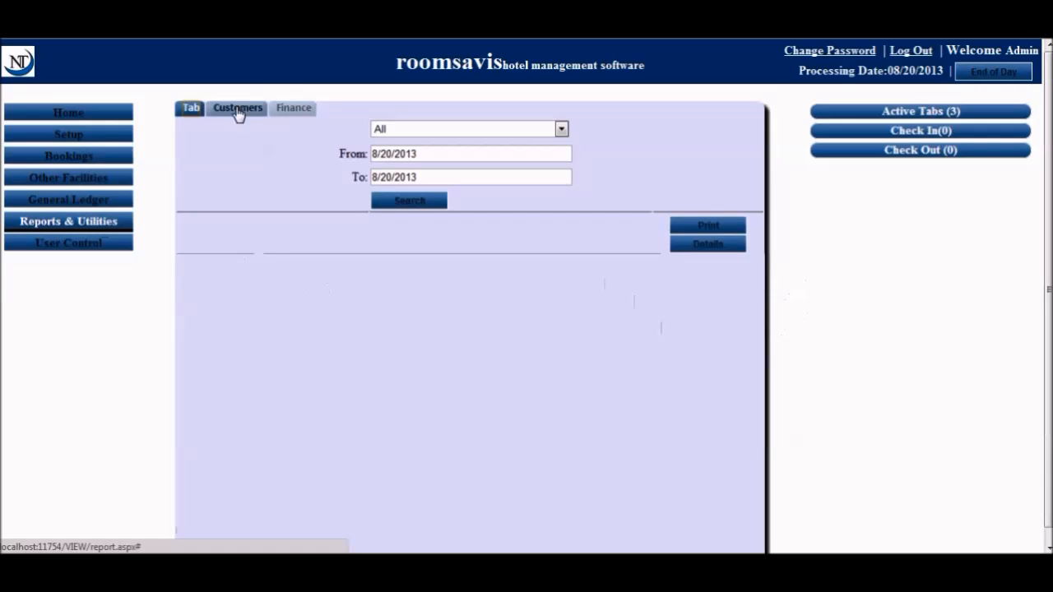
left_click(458, 134)
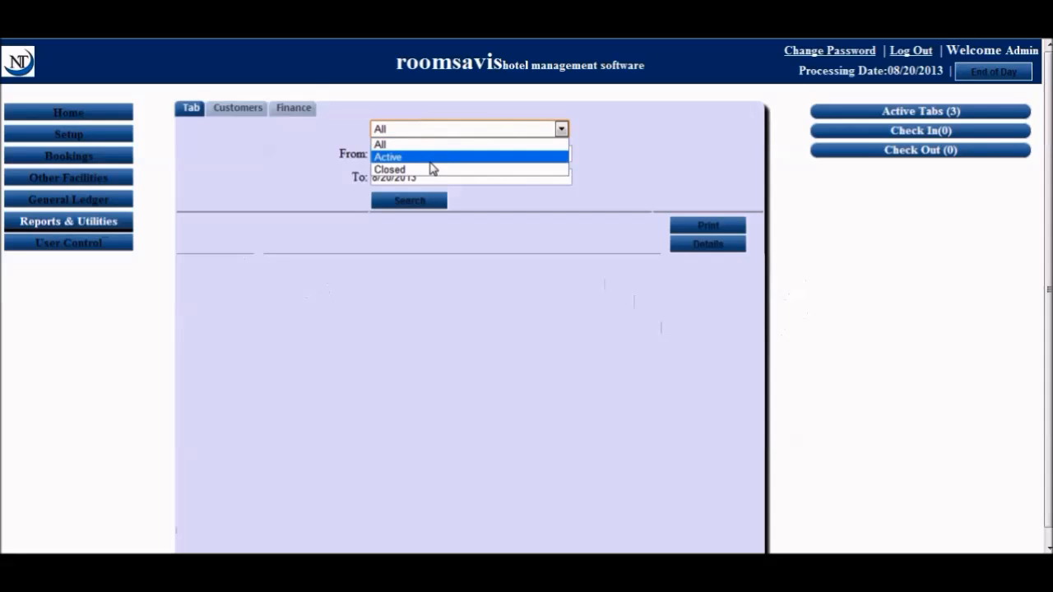
left_click(426, 158)
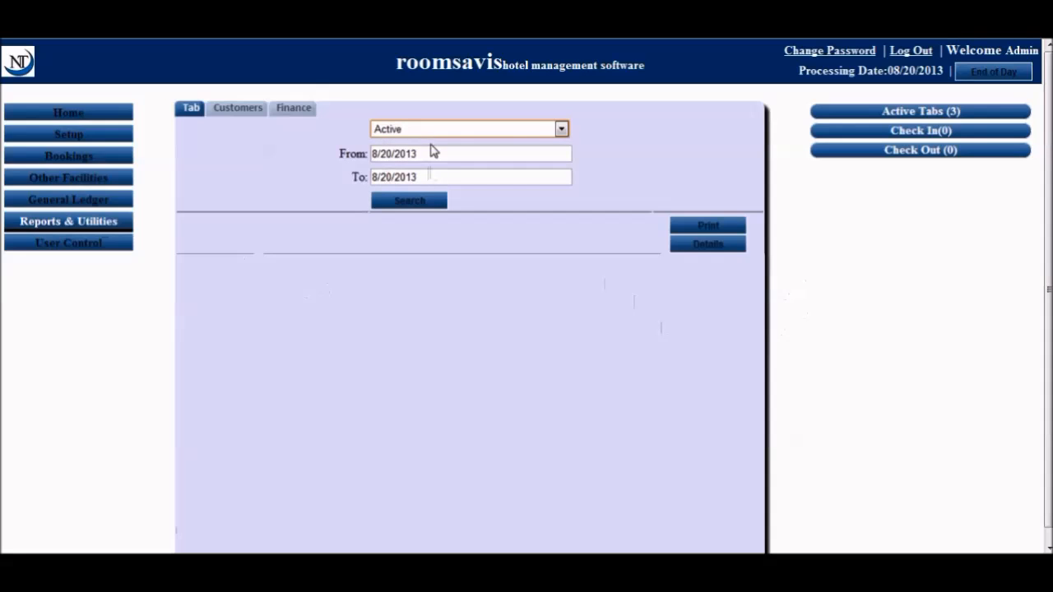
left_click(418, 206)
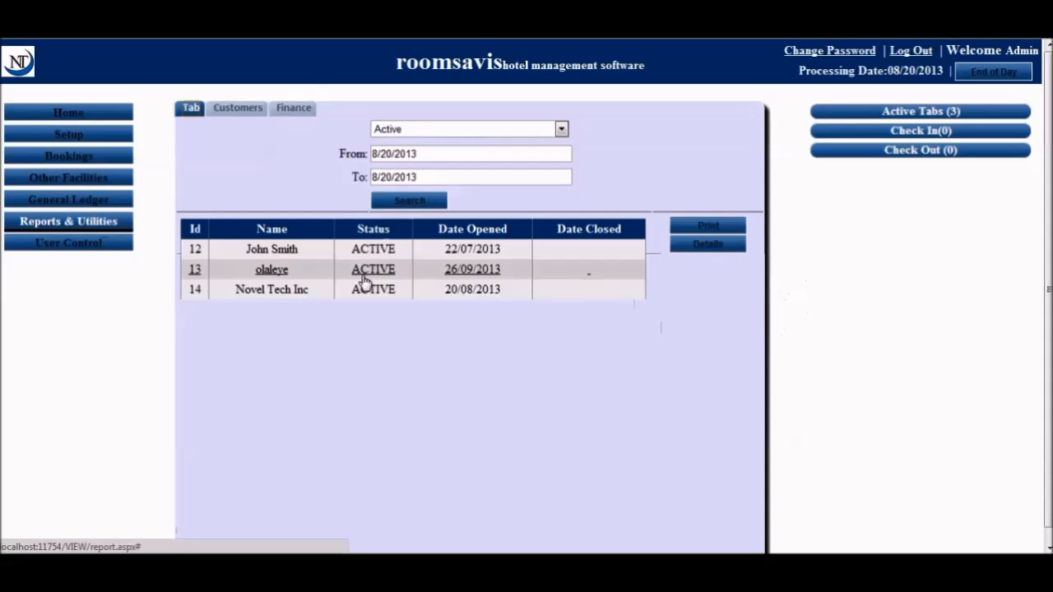
left_click(306, 294)
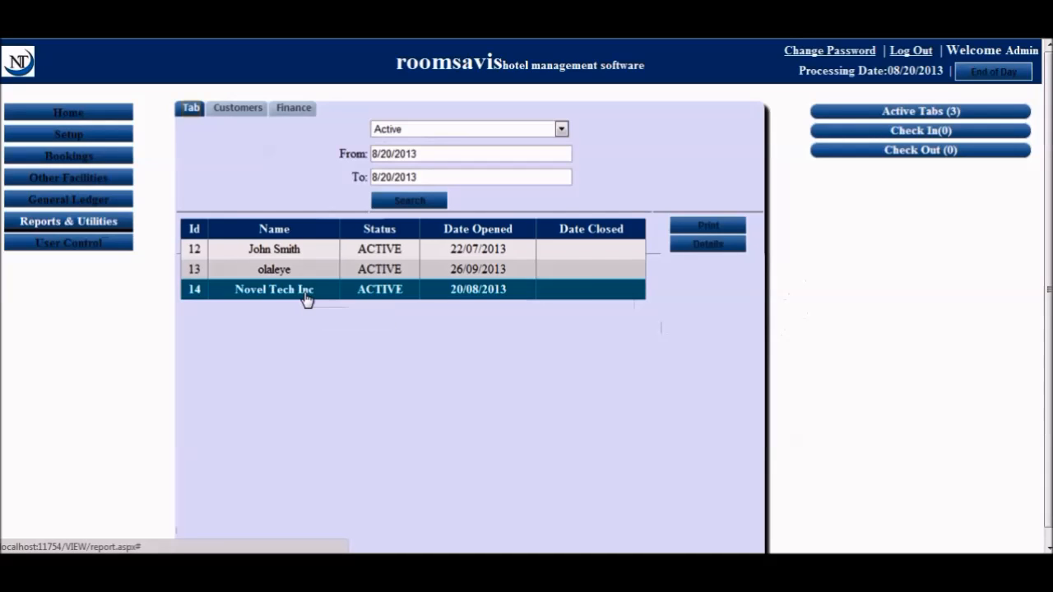
Record a 3000 payment on Novel Tech Inc's tab, then close the tab details window
left_click(704, 249)
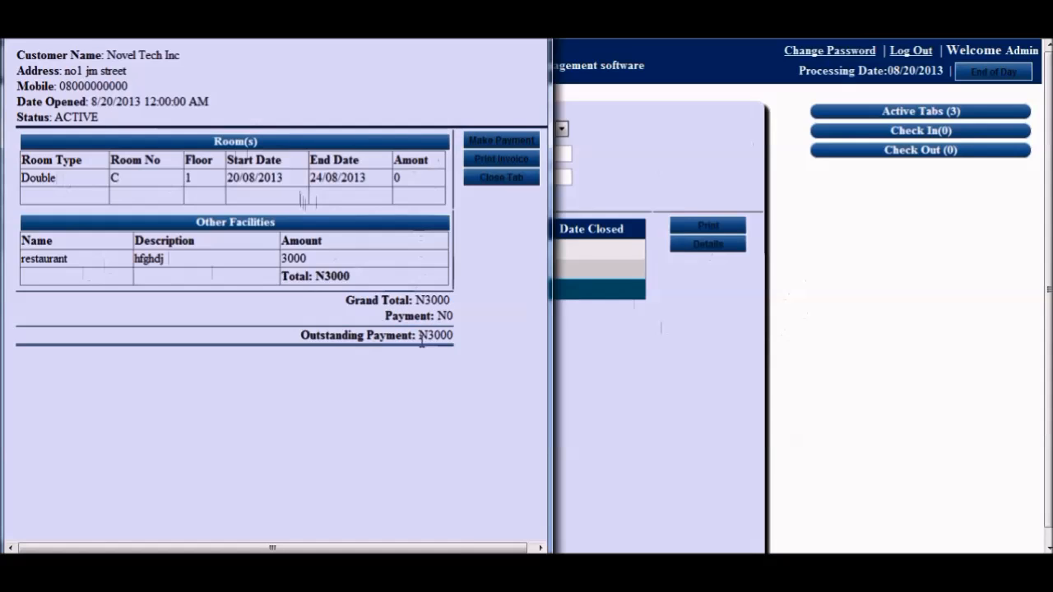
left_click(503, 141)
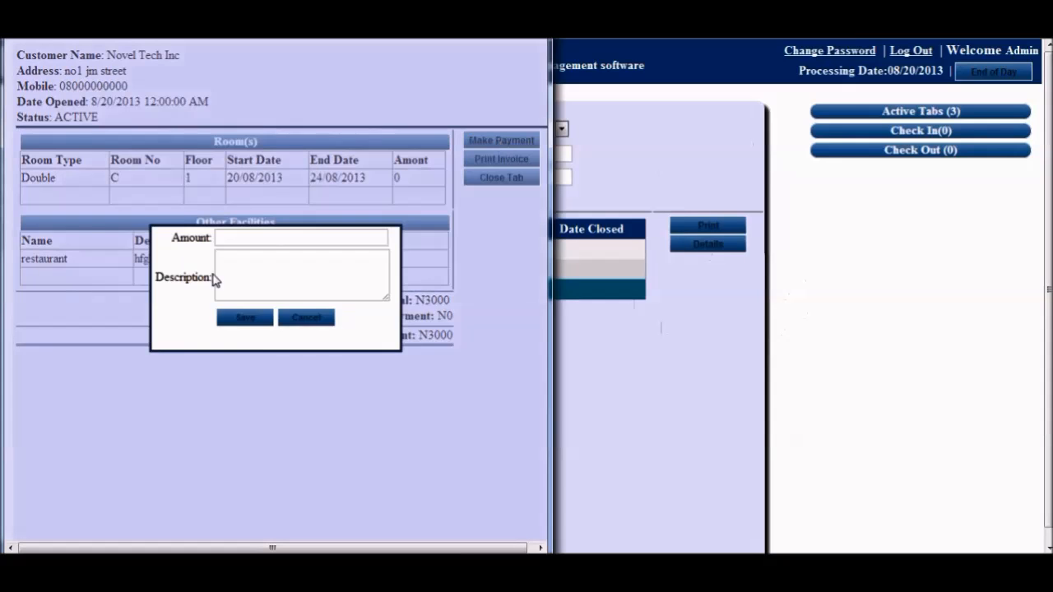
left_click(237, 240)
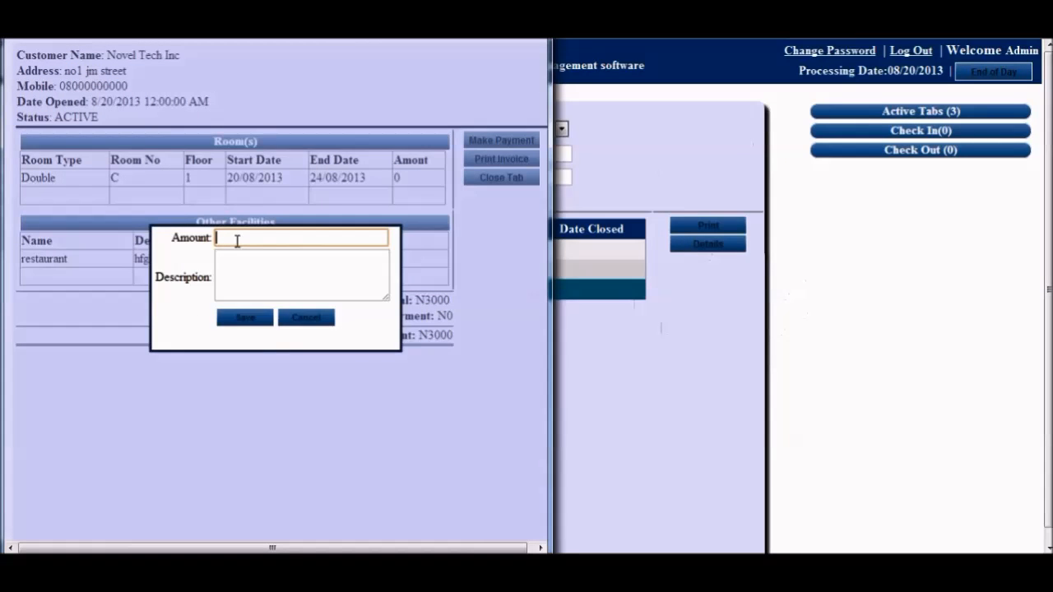
type("3000")
left_click(372, 337)
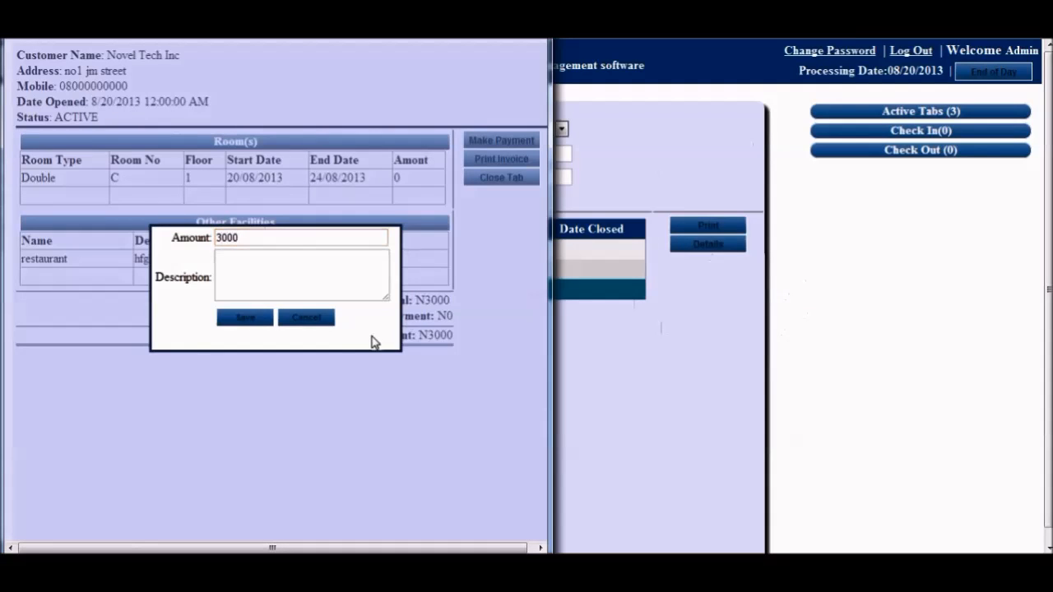
left_click(244, 317)
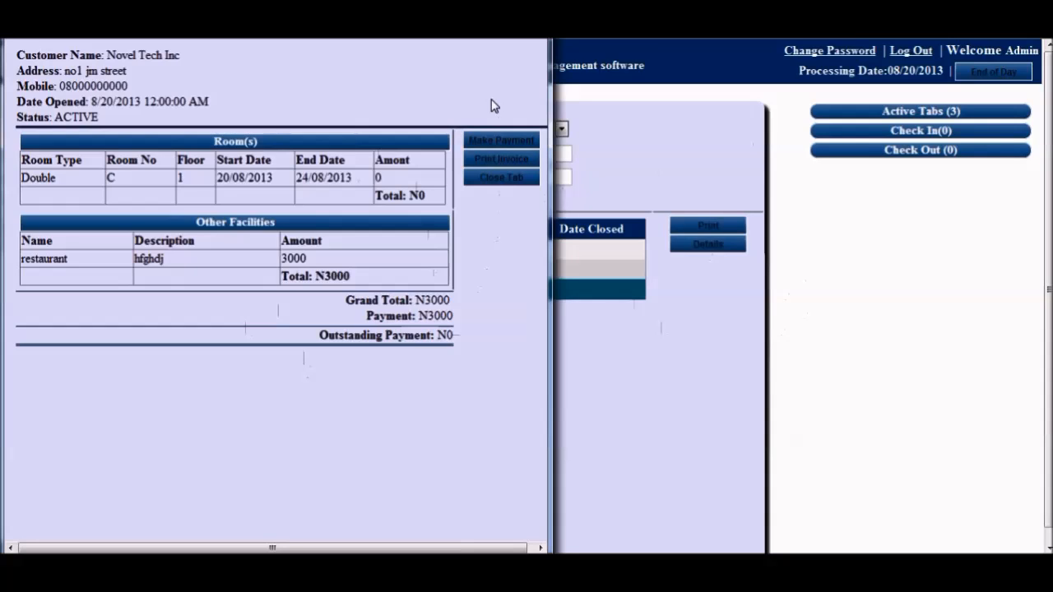
left_click_drag(398, 4, 397, 53)
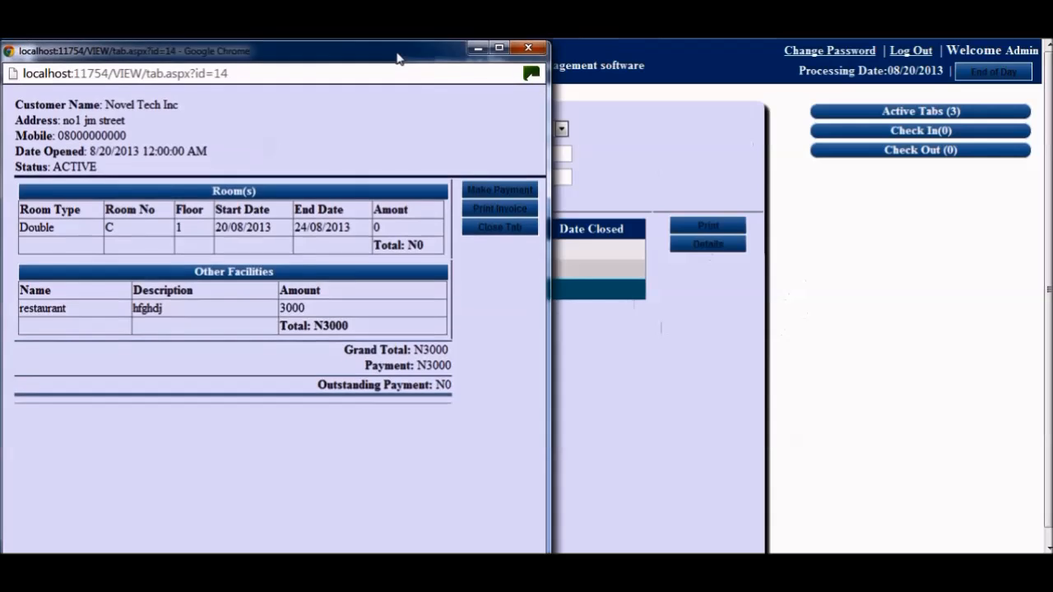
left_click(518, 48)
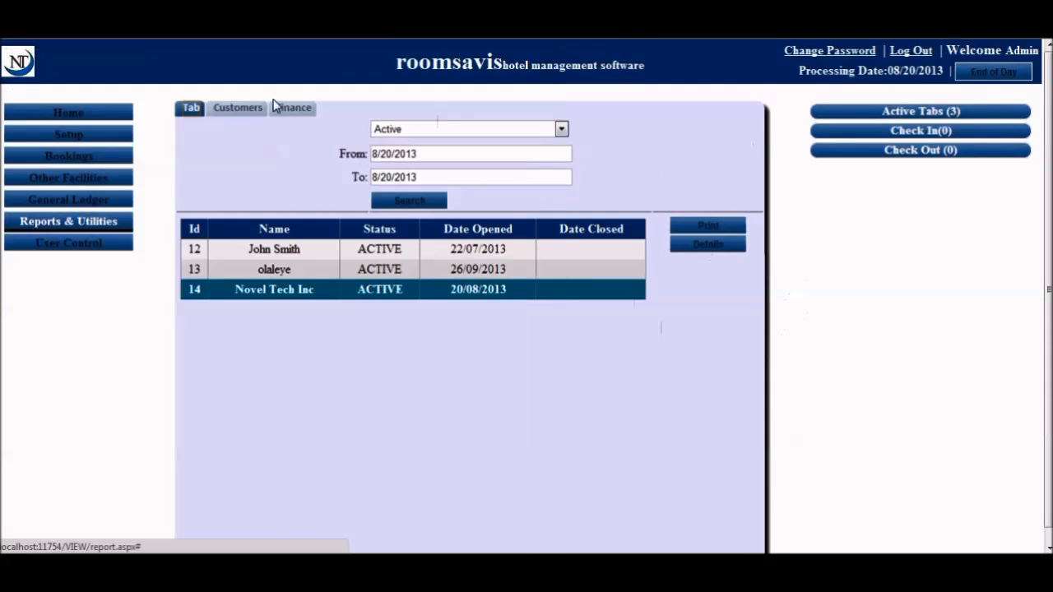
Search Finance transactions for user Admin on 8/20/2013, showing Novel Tech Inc's 3000 payment
left_click(239, 112)
left_click(576, 145)
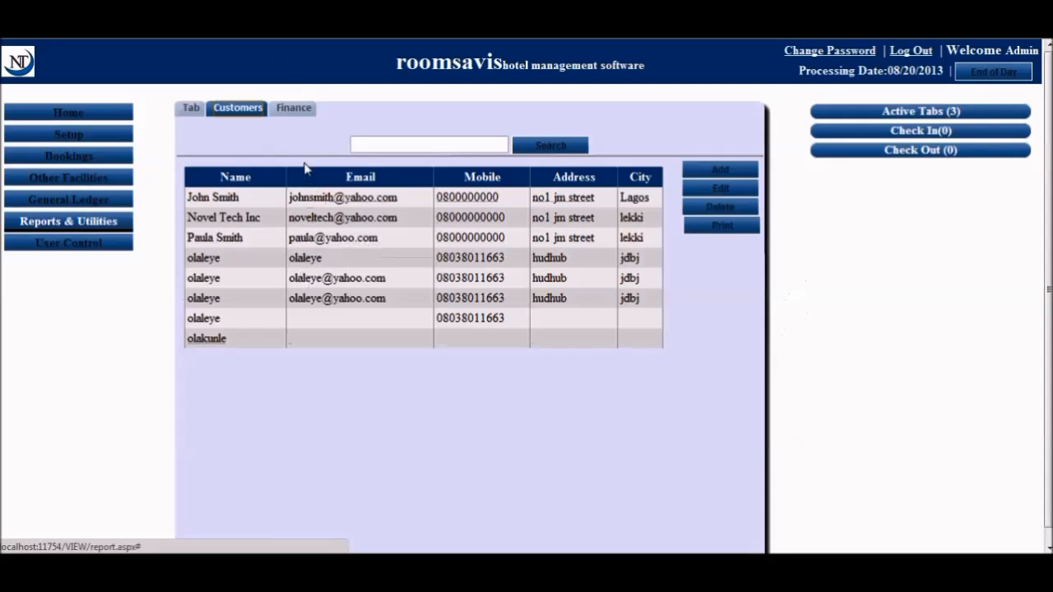
left_click(293, 109)
left_click(482, 146)
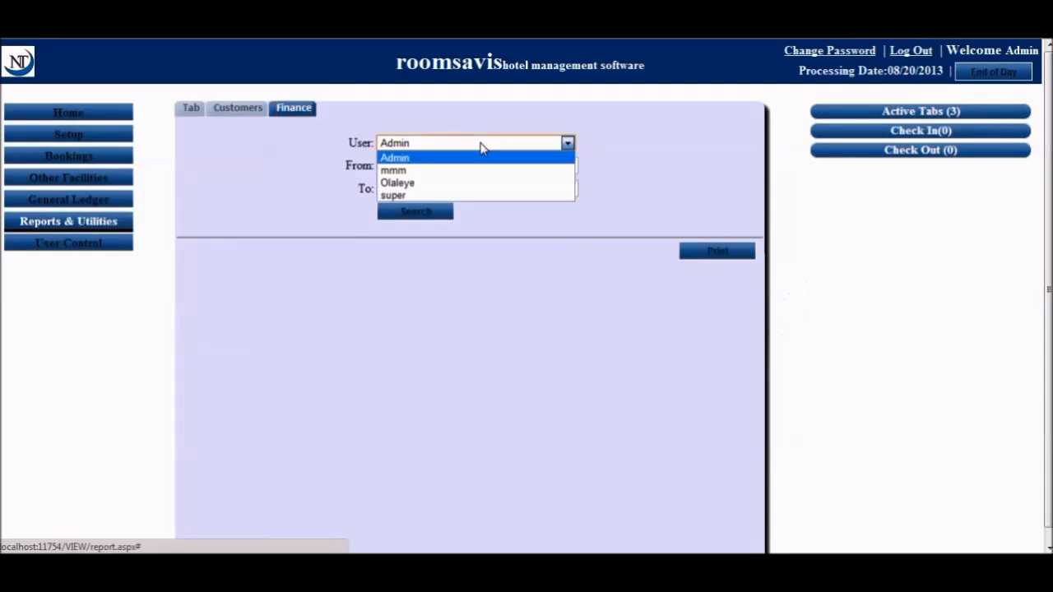
left_click(482, 148)
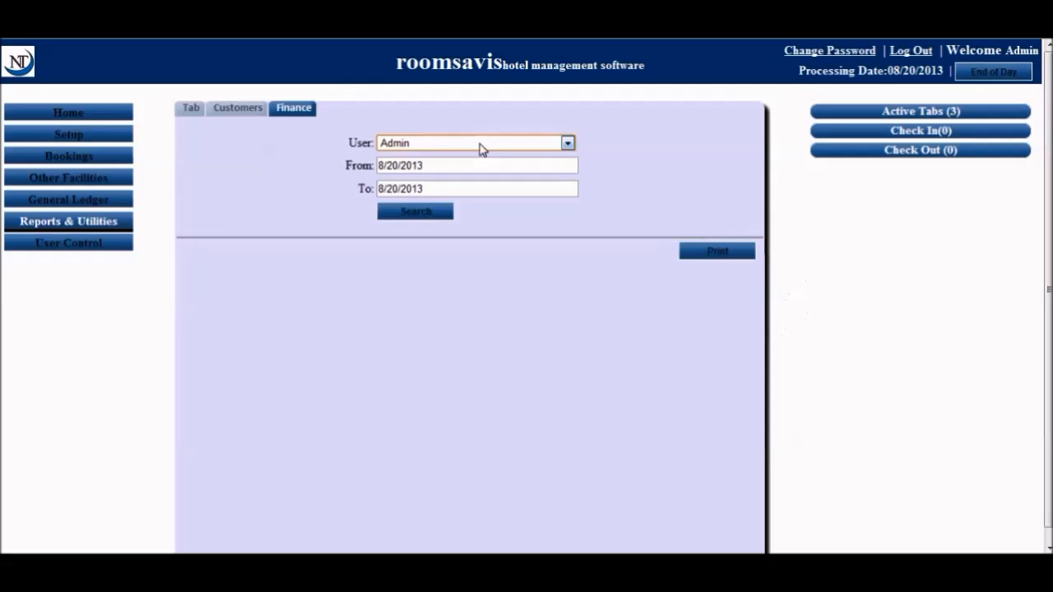
left_click(431, 165)
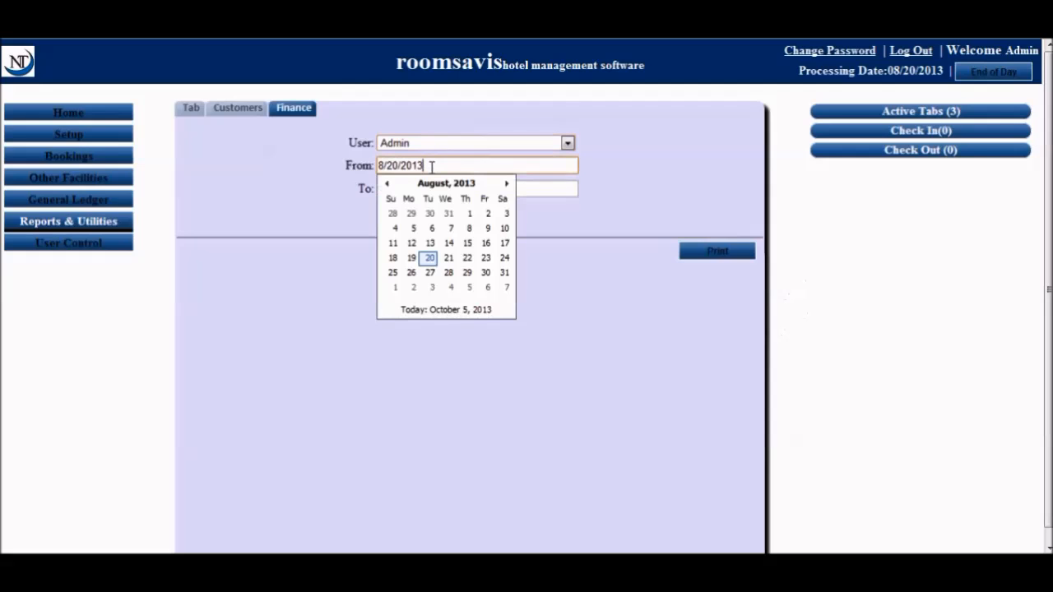
left_click(551, 204)
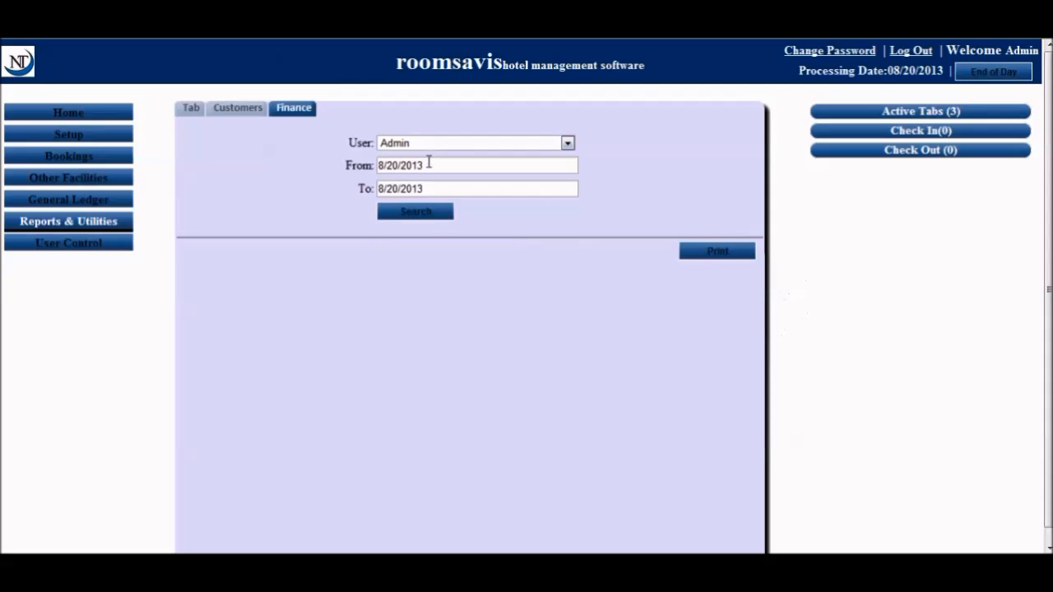
left_click(429, 213)
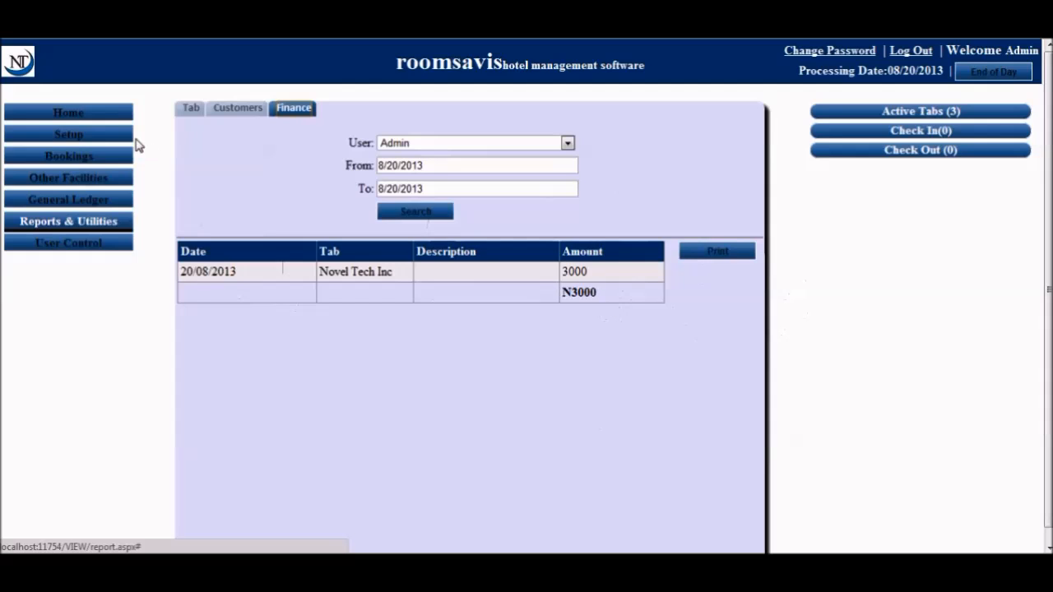
left_click(49, 245)
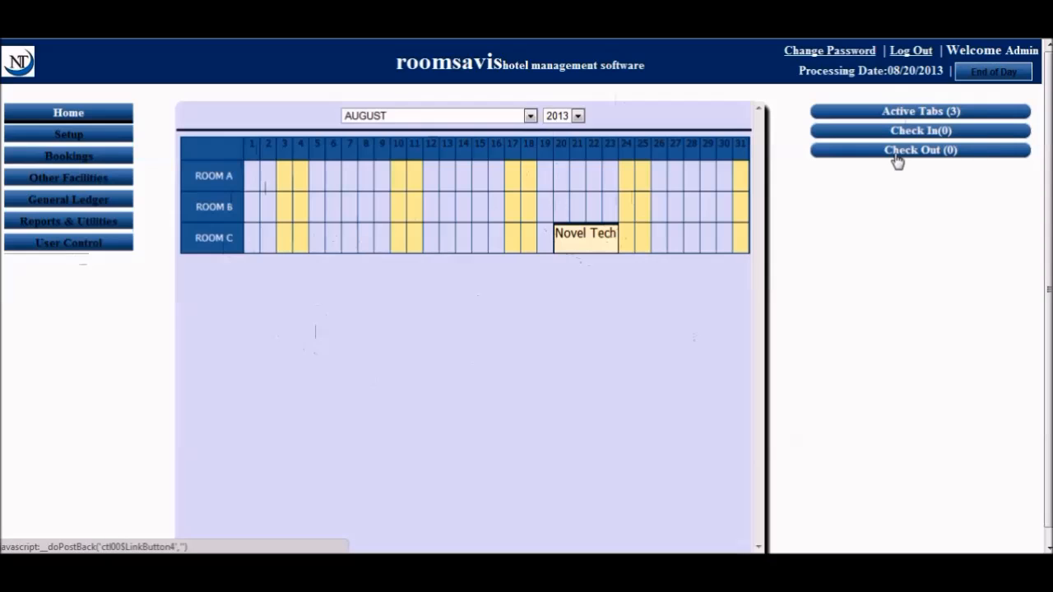
left_click(885, 115)
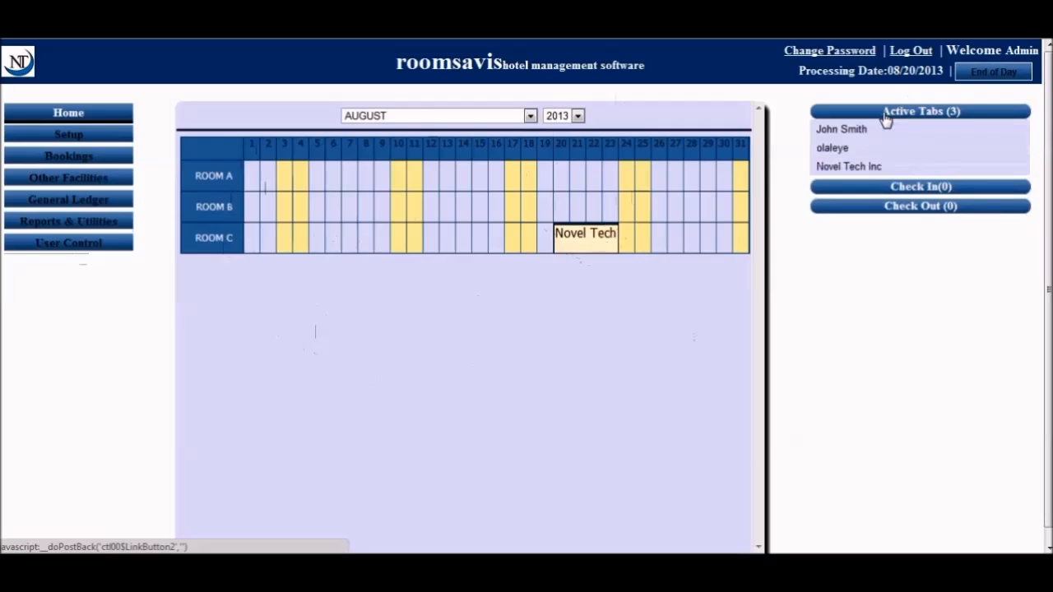
left_click(866, 168)
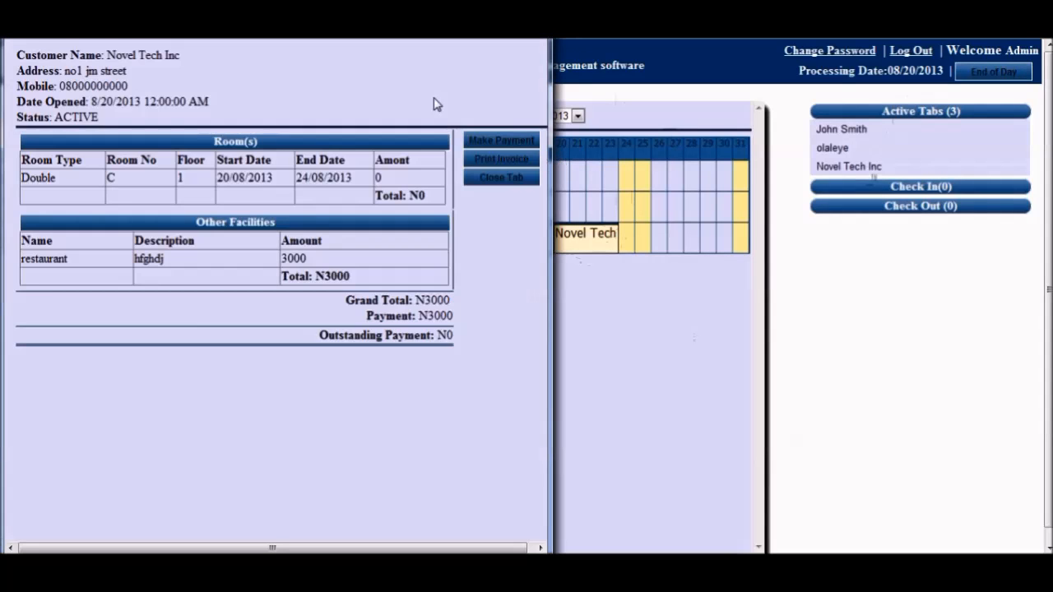
left_click_drag(374, 77, 372, 36)
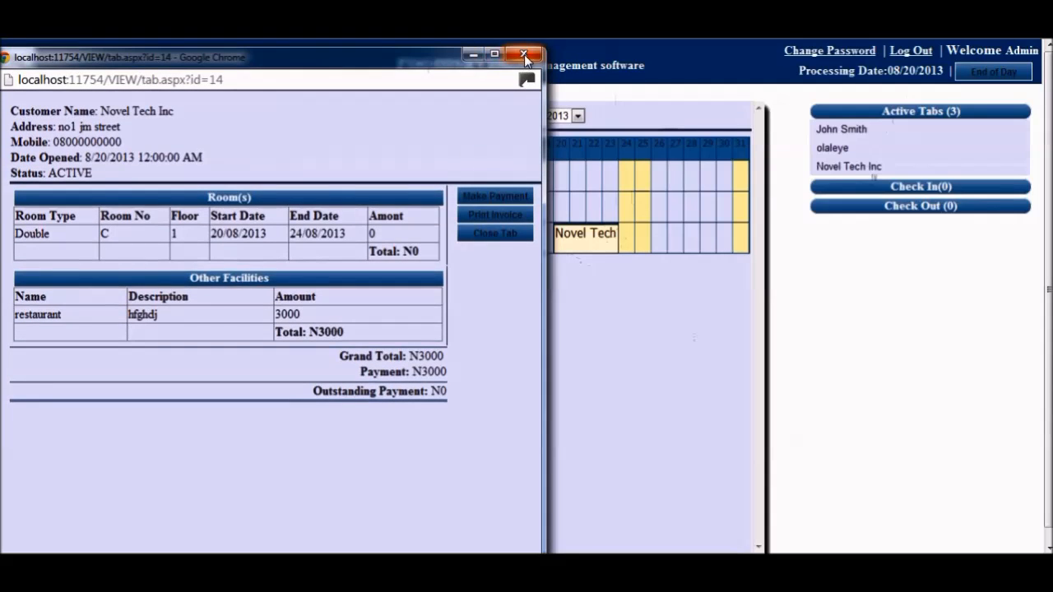
left_click(526, 61)
left_click(979, 120)
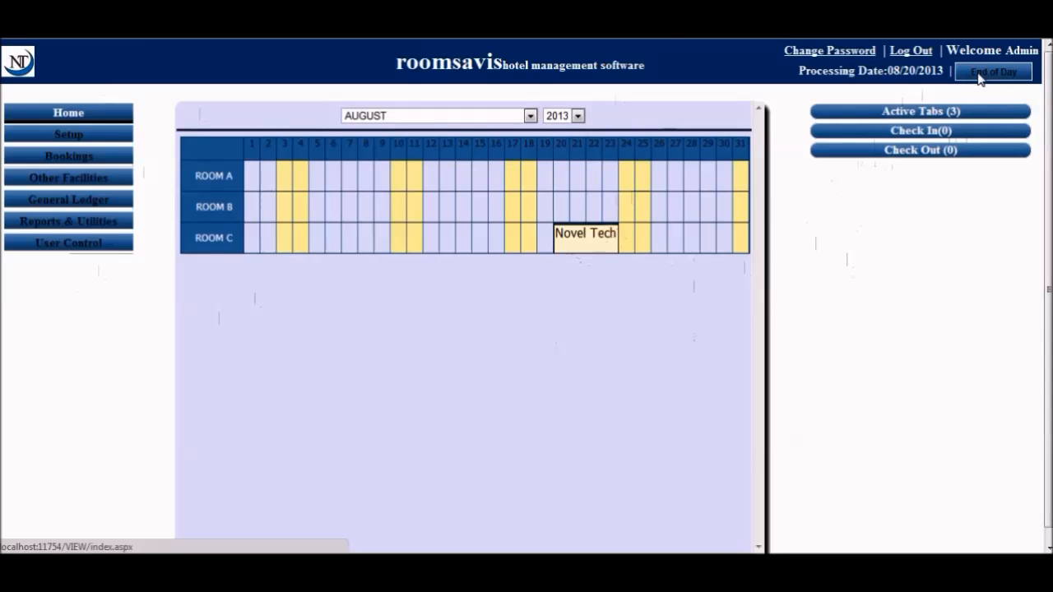
Run End of Day, accept the new 8/21/2013 processing date, and reopen General Ledger
left_click(978, 75)
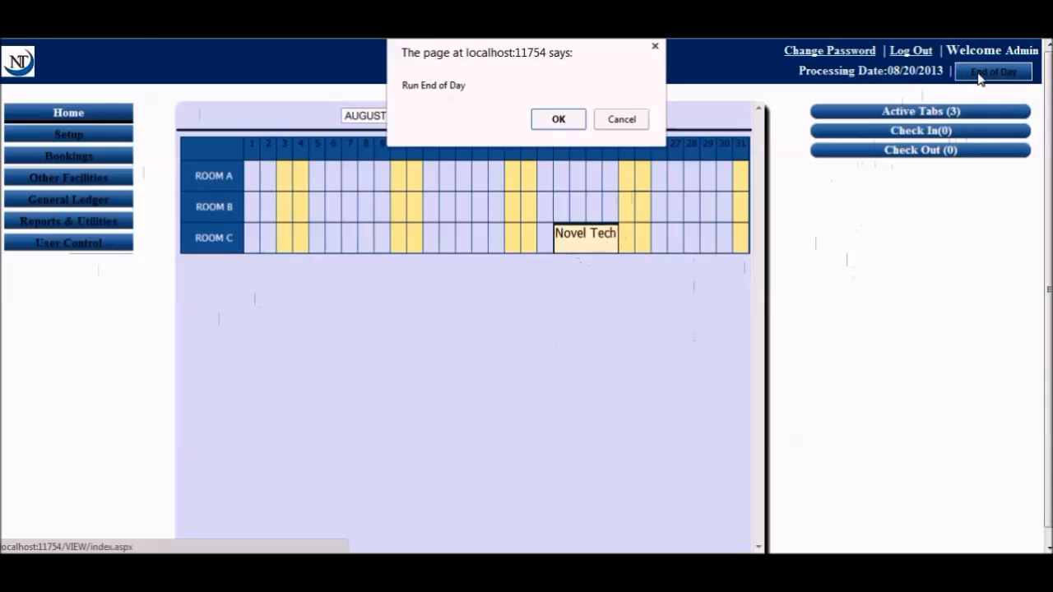
left_click(560, 121)
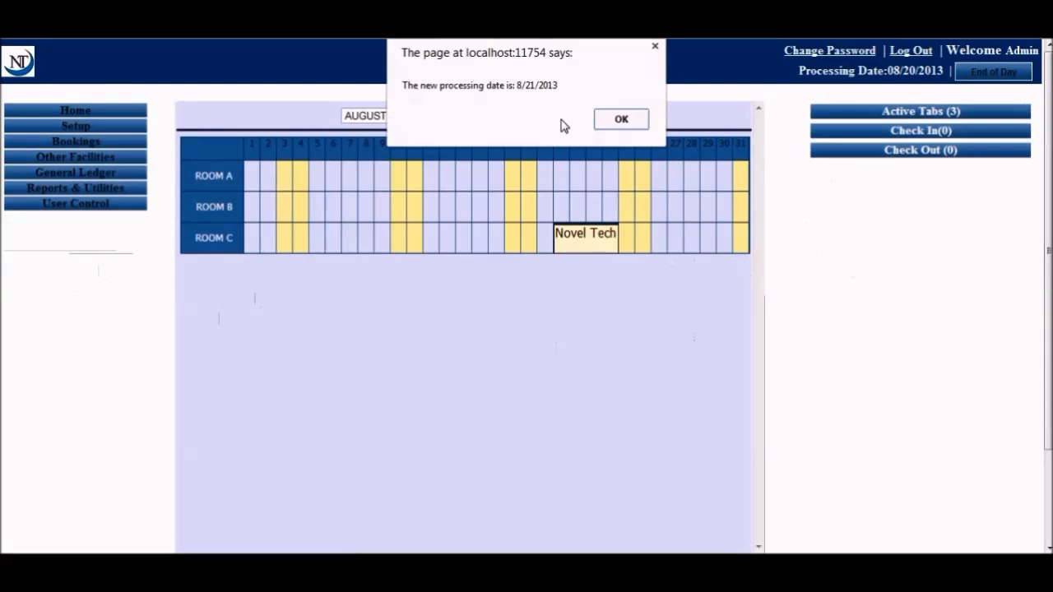
left_click(621, 120)
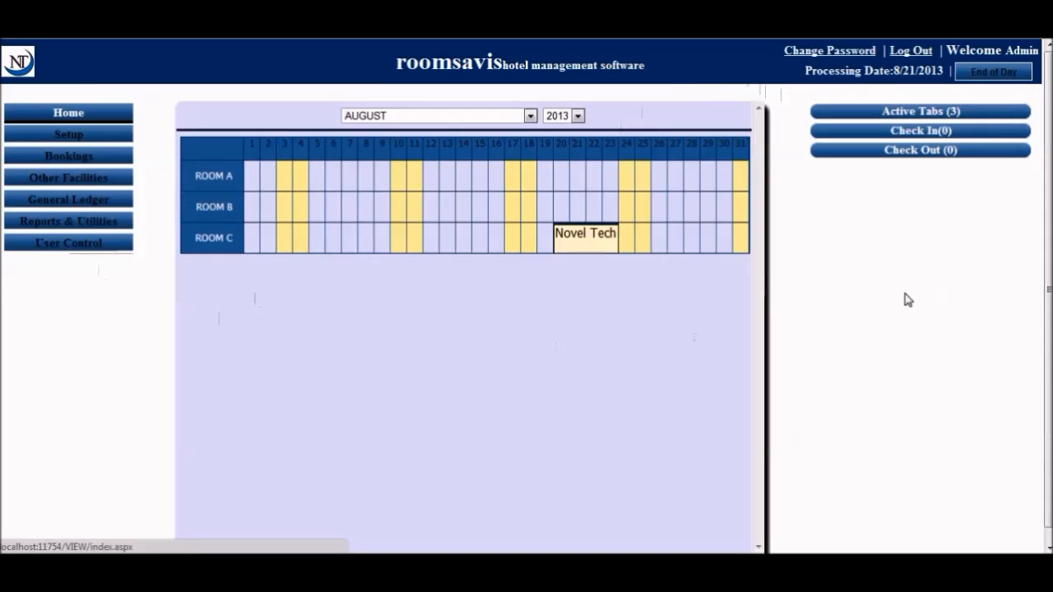
left_click(904, 66)
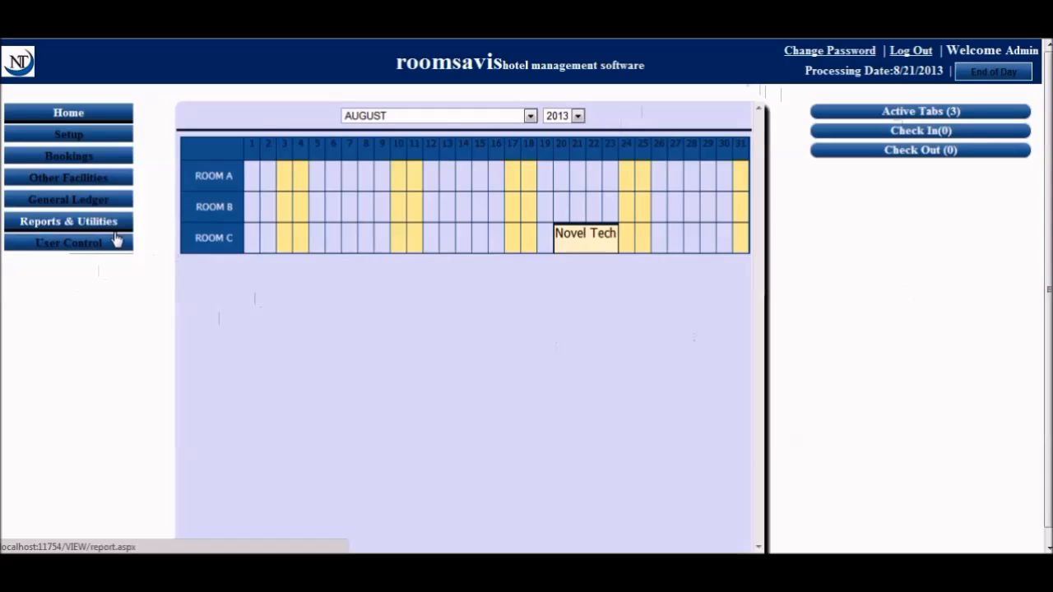
left_click(83, 205)
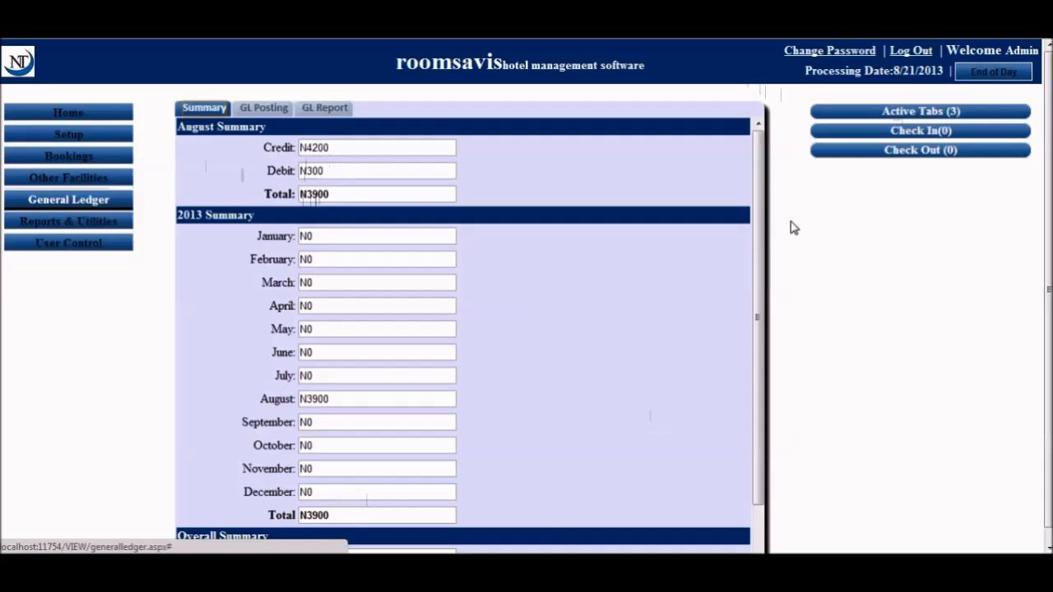
Run the GL report from 08/20/2013 to 8/21/2013, listing four entries totalling N3800
left_click_drag(758, 205, 778, 231)
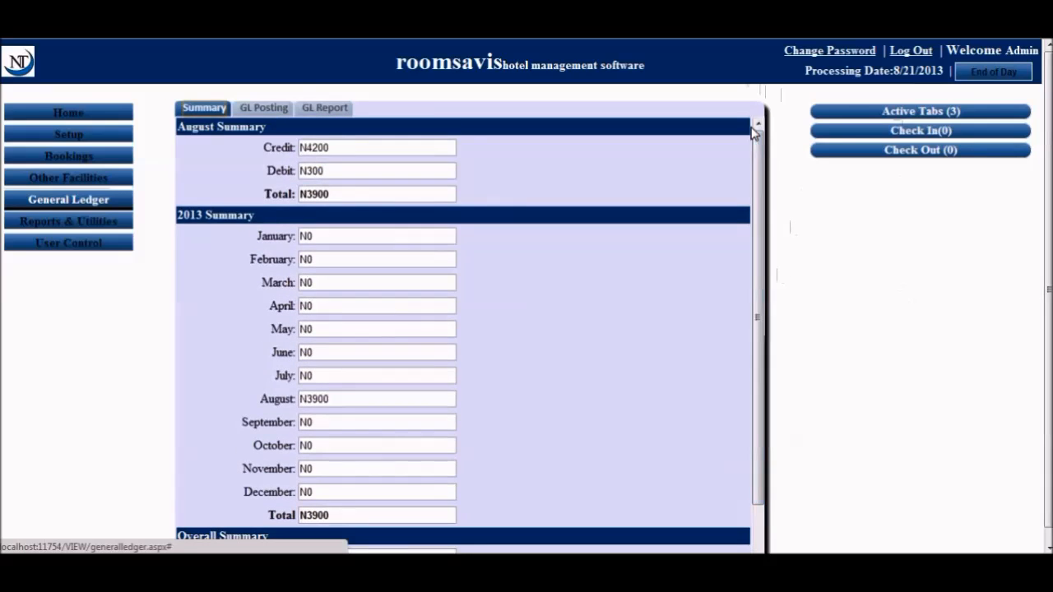
left_click(346, 107)
left_click(358, 129)
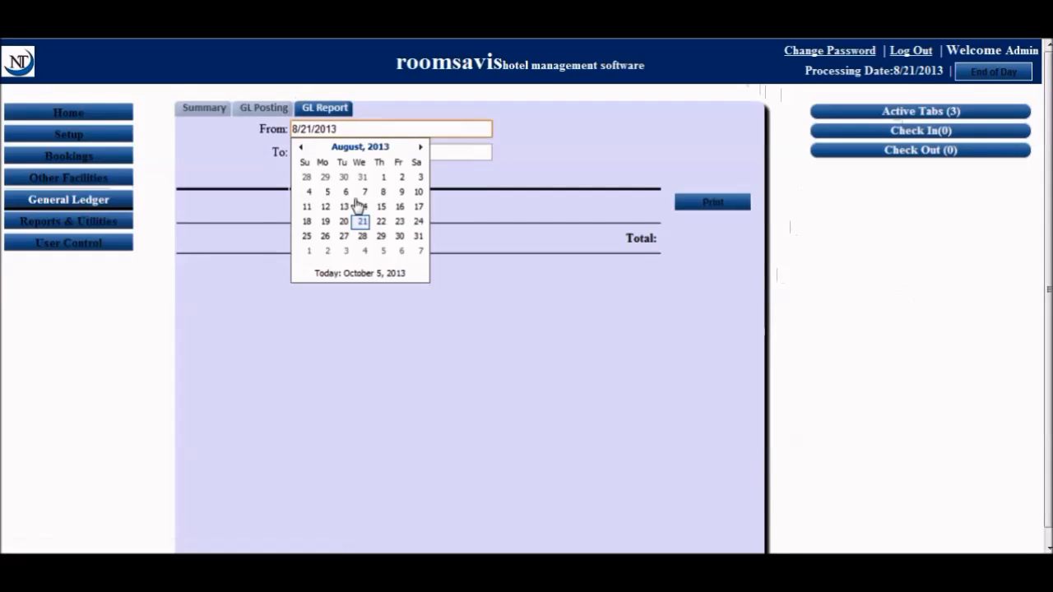
left_click(344, 222)
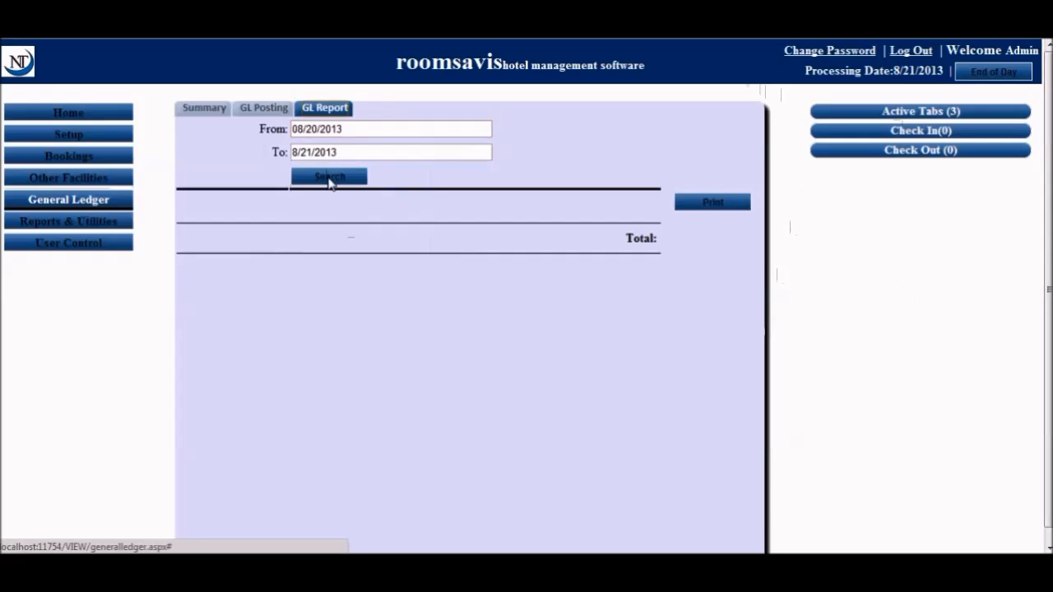
left_click(329, 177)
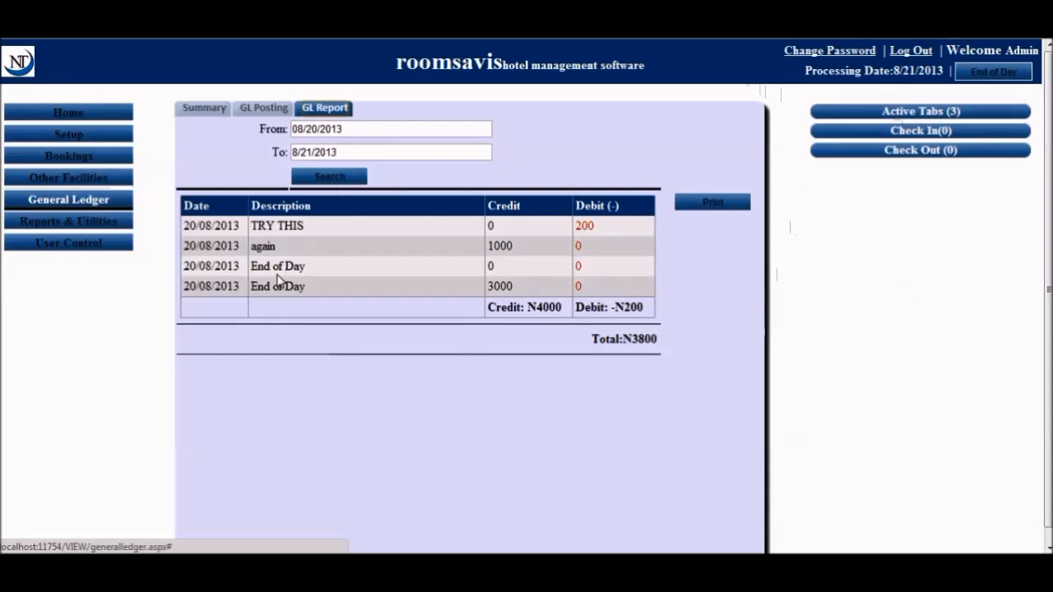